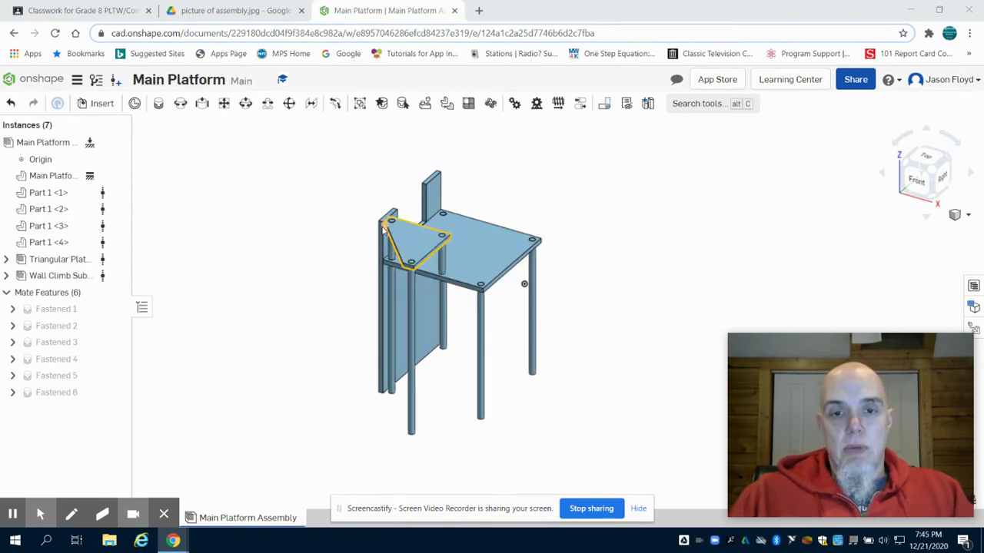
- Insert the Monkey Bars Subassembly from Playground Design 2 > Monkey Bar, placed right of the platform
{"action": "left_click", "coordinate": [90, 106]}
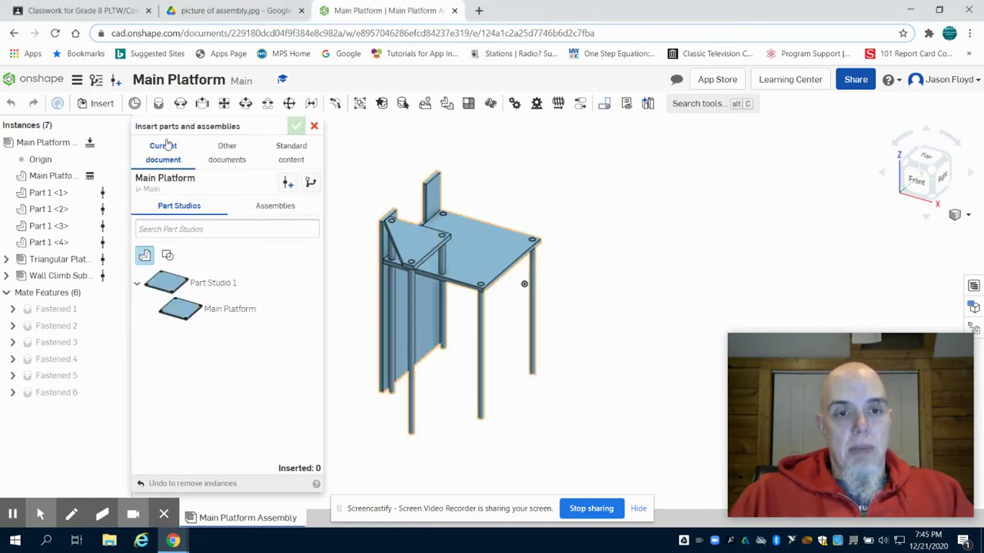
{"action": "left_click", "coordinate": [226, 153]}
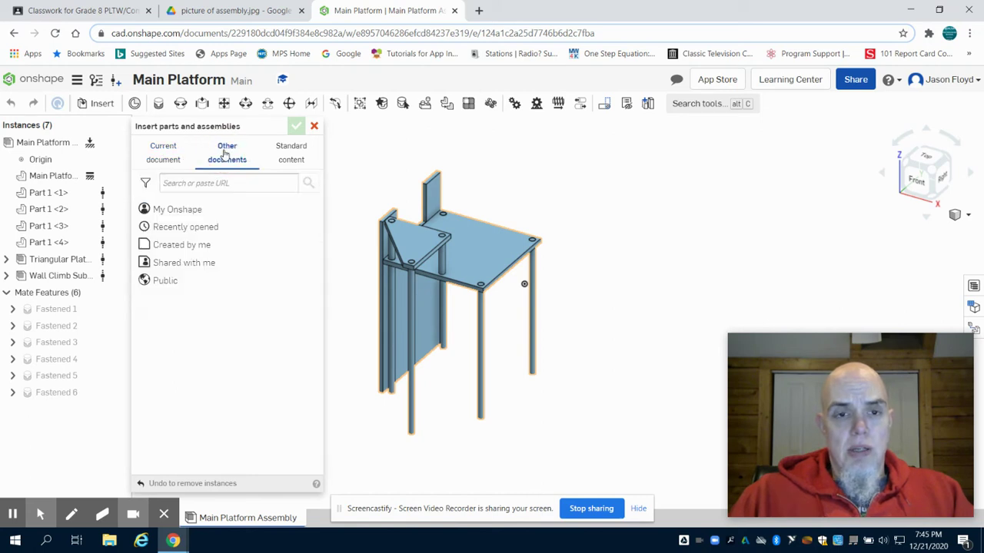
{"action": "left_click", "coordinate": [185, 211]}
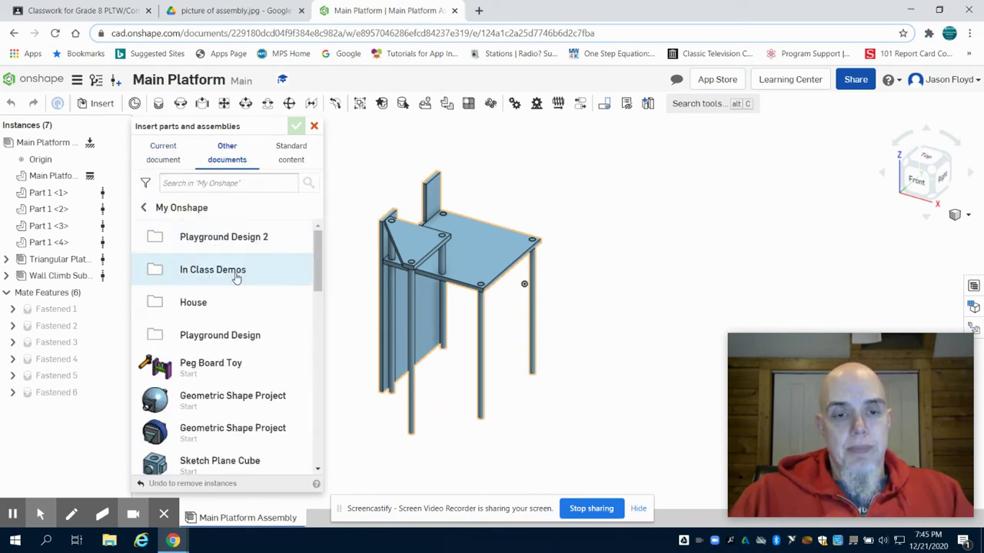
{"action": "left_click", "coordinate": [237, 248]}
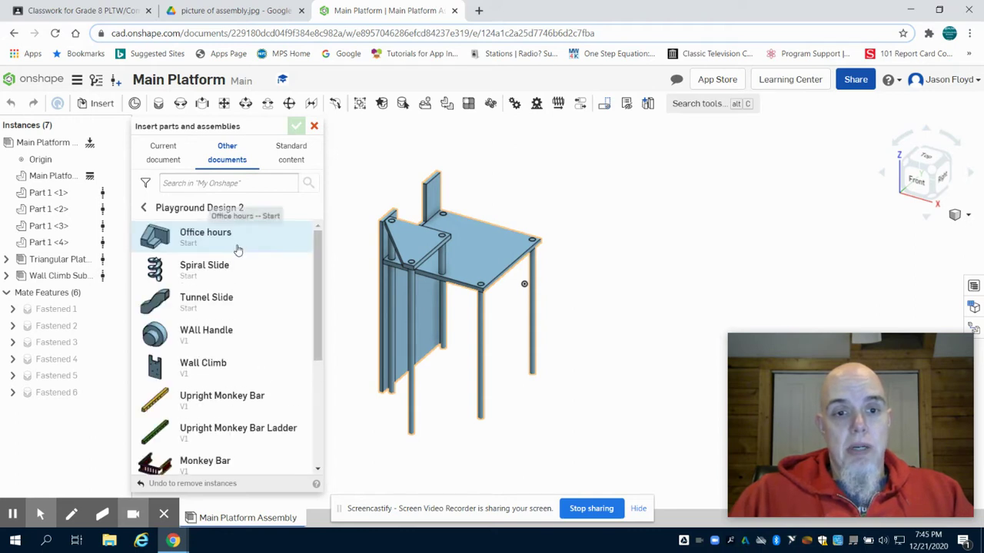
{"action": "scroll", "coordinate": [241, 285], "scroll_direction": "down", "scroll_amount": 5}
{"action": "left_click", "coordinate": [229, 277]}
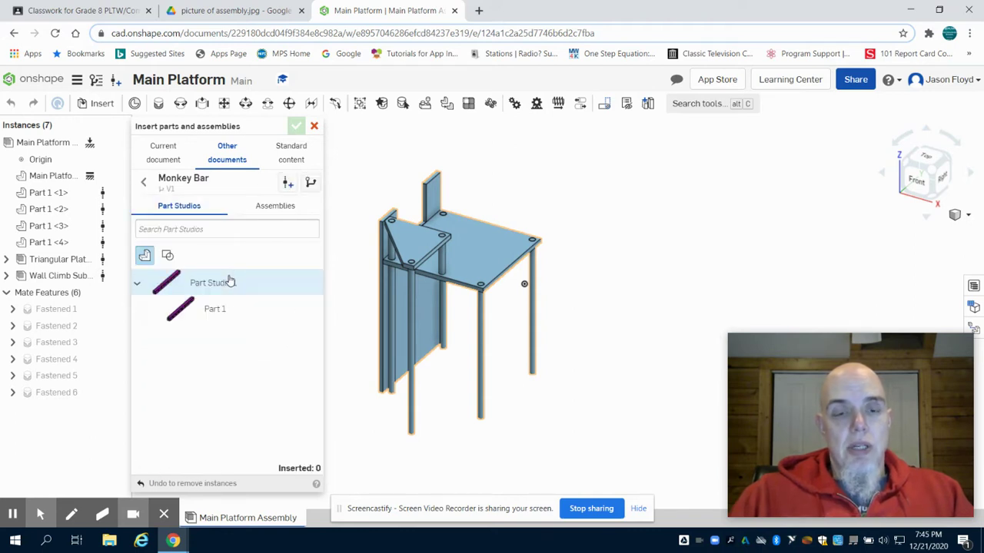
{"action": "left_click", "coordinate": [272, 207]}
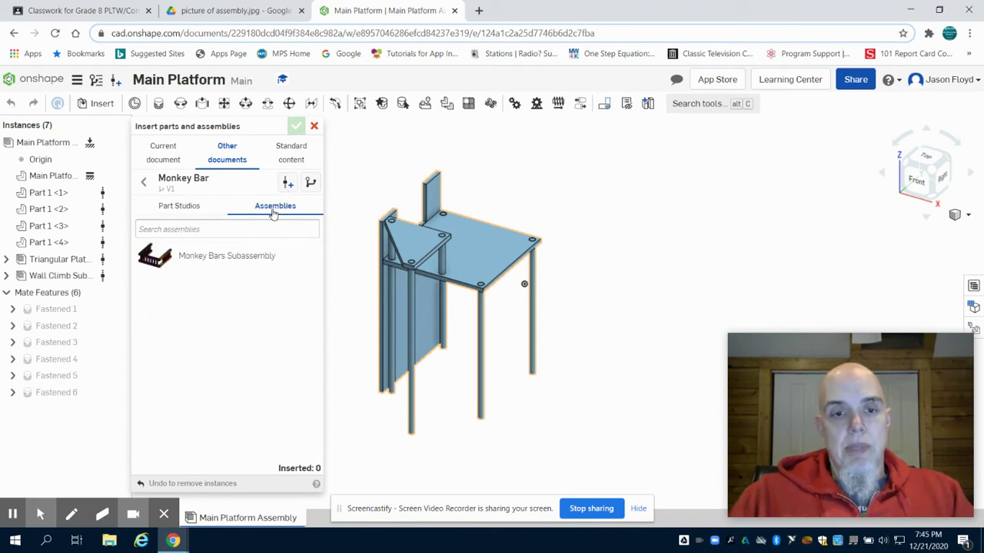
{"action": "left_click", "coordinate": [237, 254]}
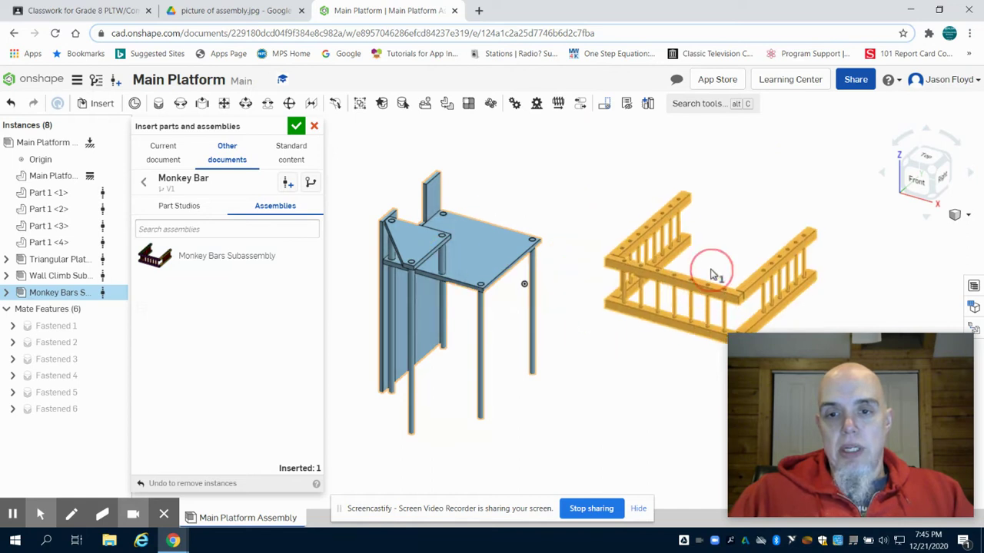
{"action": "left_click", "coordinate": [714, 275]}
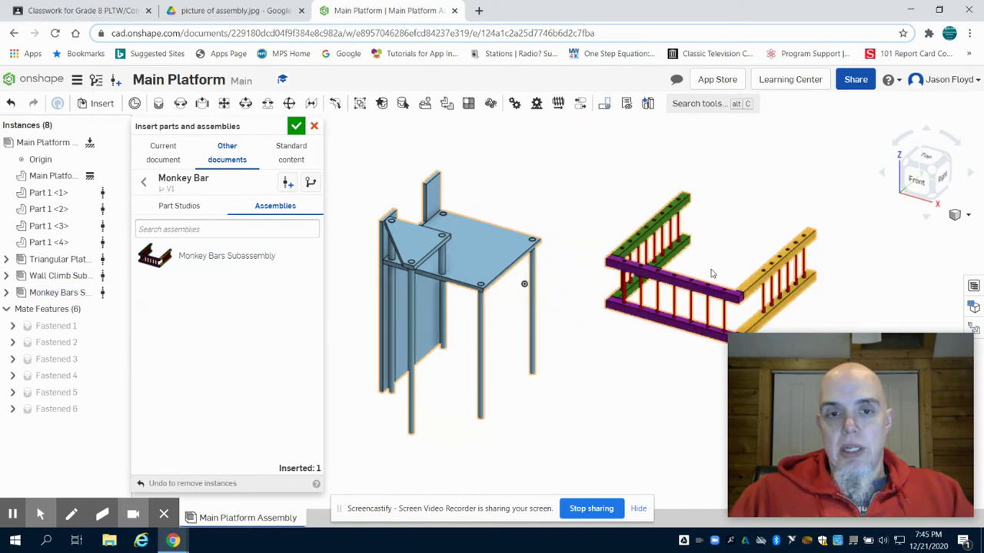
{"action": "left_click", "coordinate": [296, 125]}
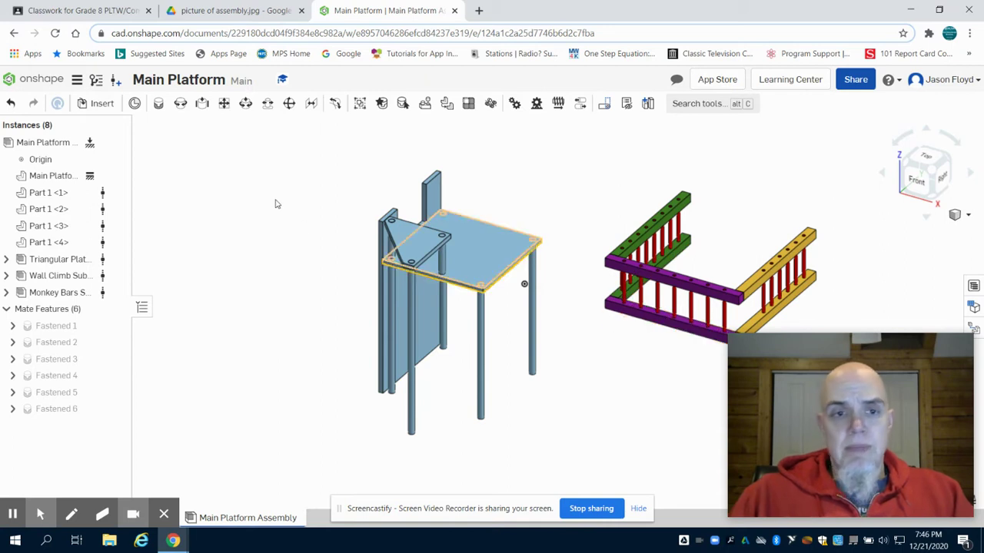
- Start a Fastened mate using the platform's front corner as the first connector
{"action": "left_click", "coordinate": [158, 103]}
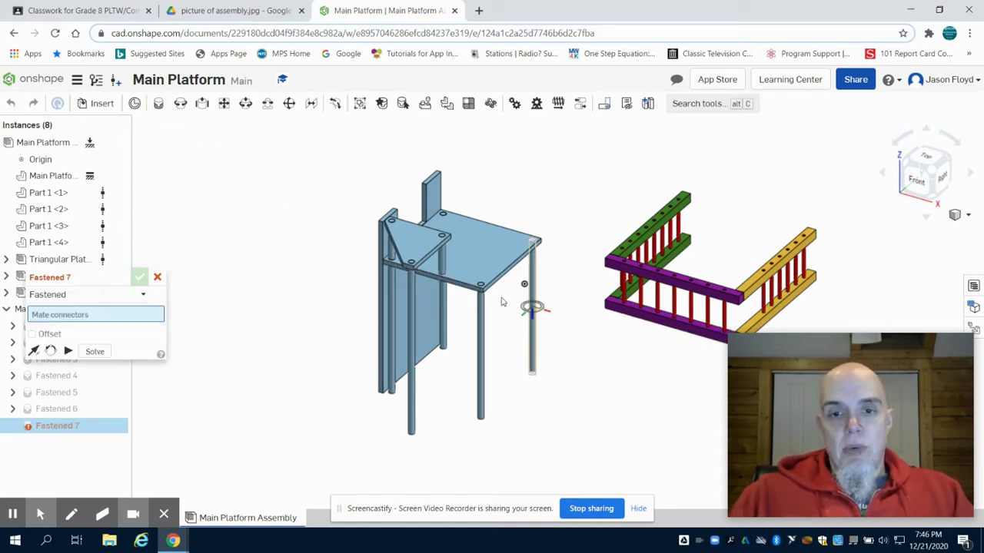
{"action": "scroll", "coordinate": [507, 300], "scroll_direction": "up", "scroll_amount": 5}
{"action": "scroll", "coordinate": [461, 289], "scroll_direction": "up", "scroll_amount": 3}
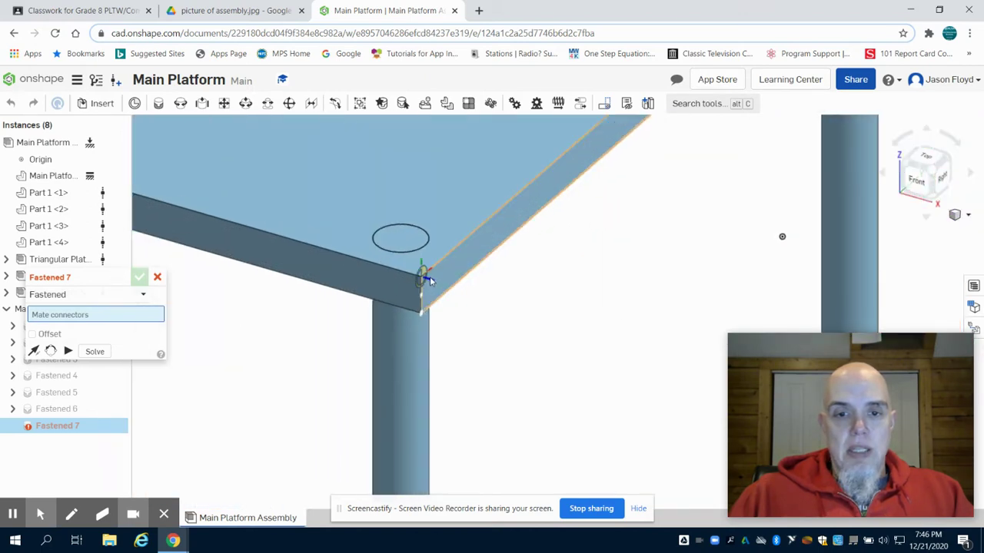
{"action": "left_click", "coordinate": [429, 279]}
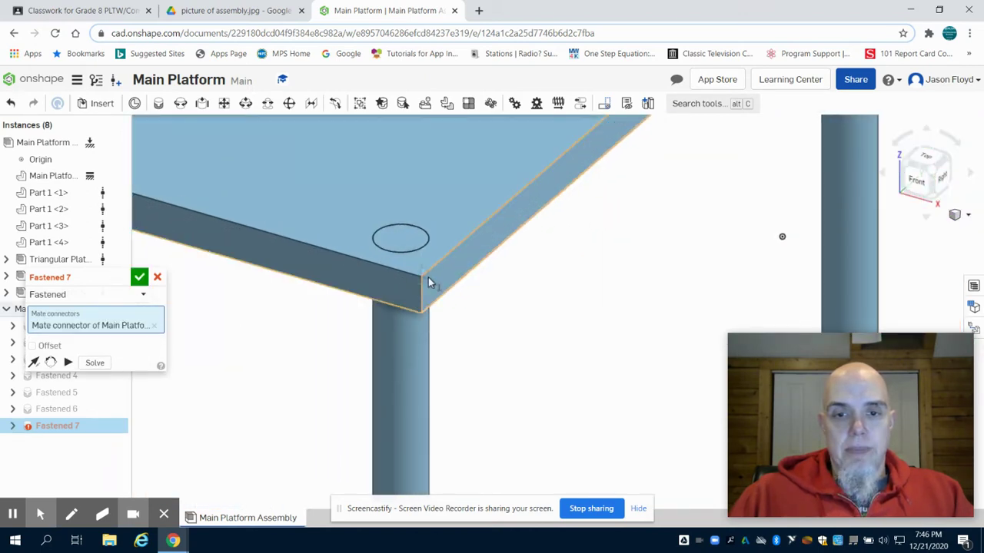
{"action": "scroll", "coordinate": [559, 294], "scroll_direction": "down", "scroll_amount": 6}
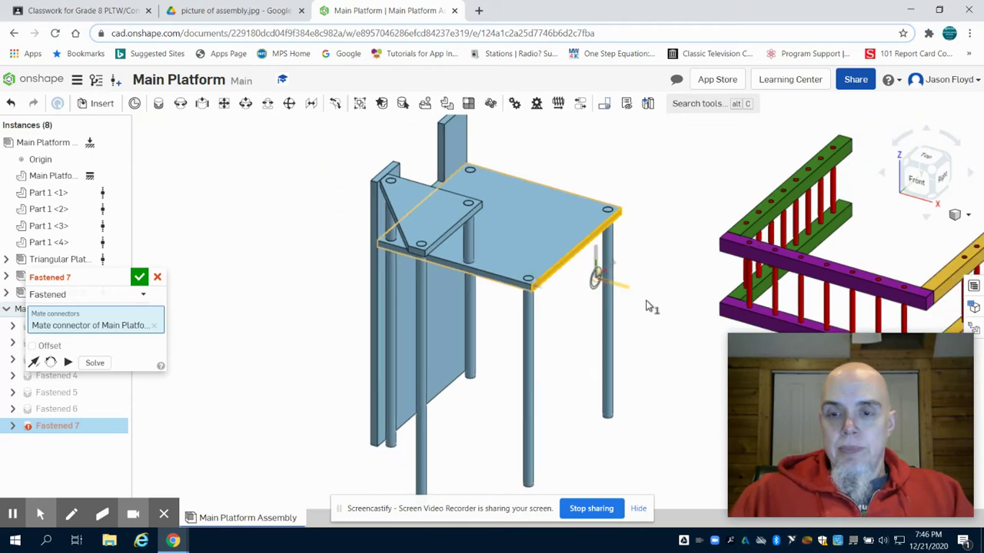
- Pair it with the purple beam's top corner, then view the assembly.jpg reference picture
{"action": "left_click", "coordinate": [664, 309]}
{"action": "right_click_drag", "start_coordinate": [665, 308], "coordinate": [702, 212]}
{"action": "scroll", "coordinate": [701, 311], "scroll_direction": "up", "scroll_amount": 4}
{"action": "scroll", "coordinate": [703, 284], "scroll_direction": "down", "scroll_amount": 5}
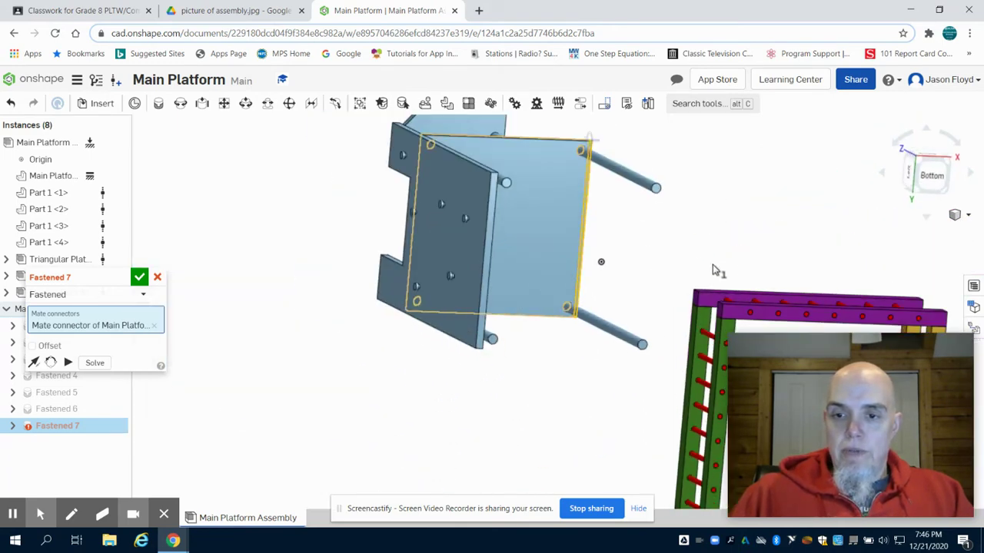
{"action": "right_click_drag", "start_coordinate": [718, 270], "coordinate": [799, 238]}
{"action": "scroll", "coordinate": [708, 306], "scroll_direction": "up", "scroll_amount": 3}
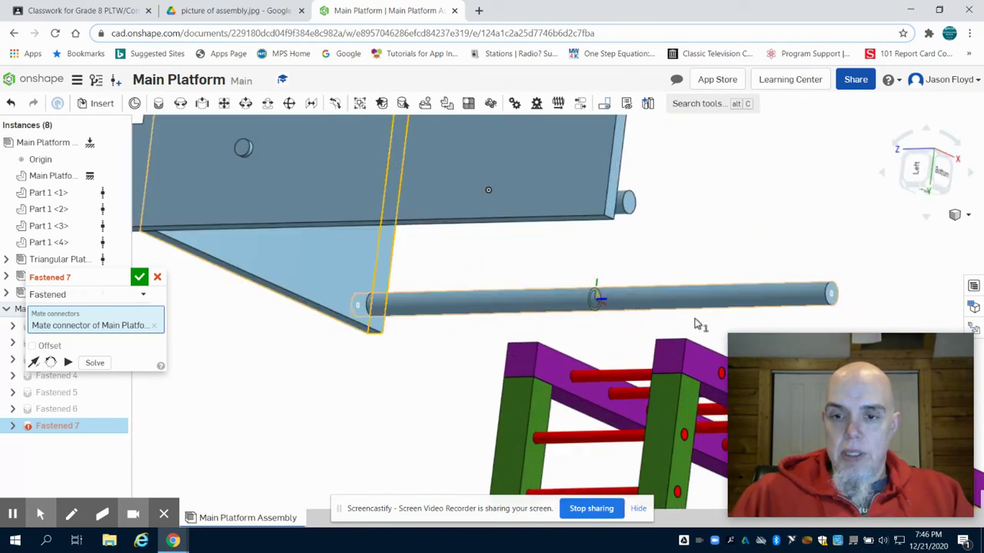
{"action": "scroll", "coordinate": [684, 349], "scroll_direction": "up", "scroll_amount": 4}
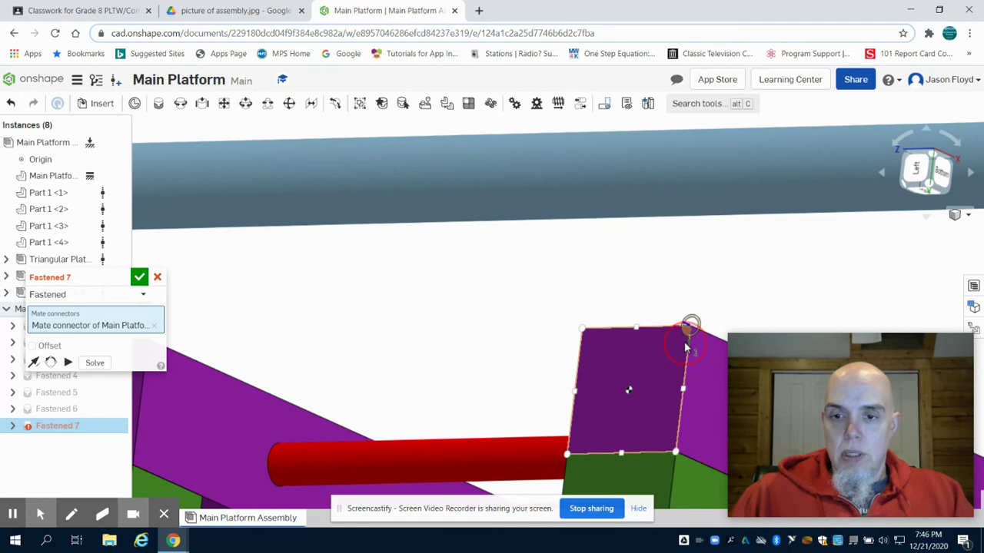
{"action": "left_click", "coordinate": [686, 348]}
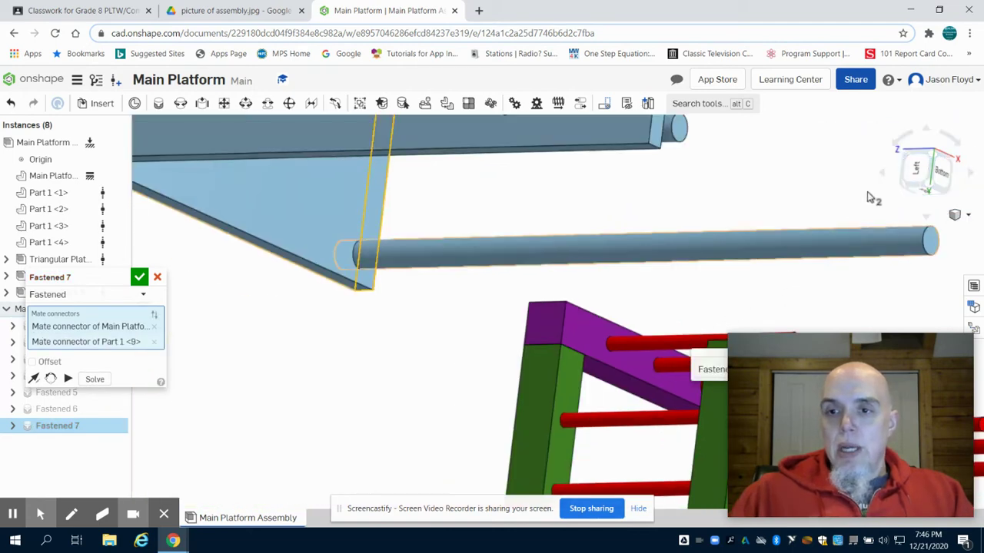
{"action": "left_click", "coordinate": [940, 154]}
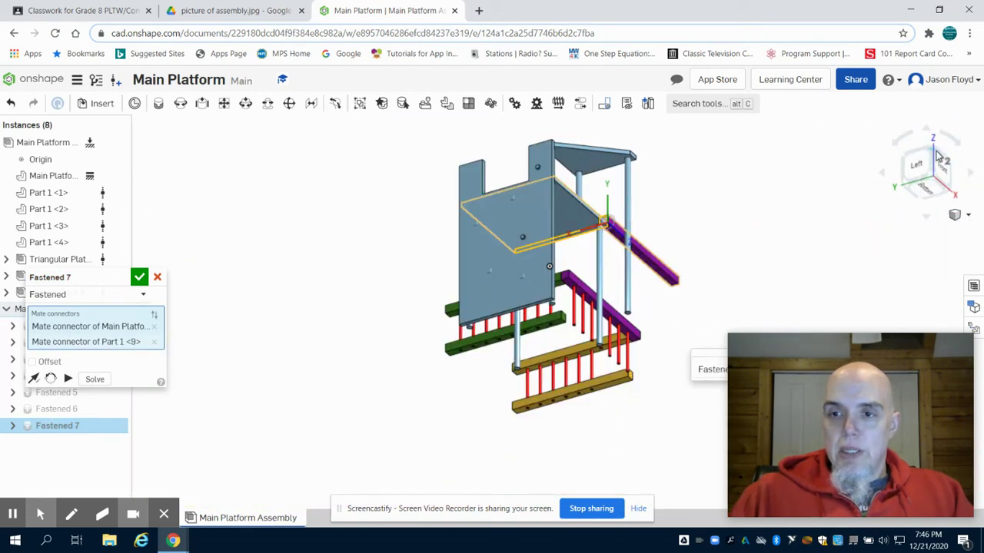
{"action": "left_click", "coordinate": [239, 12]}
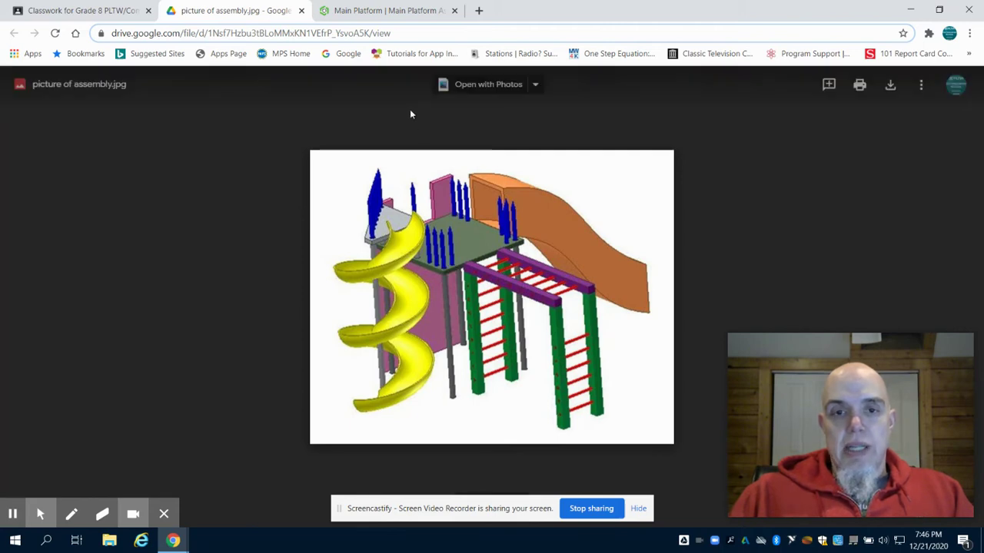
{"action": "left_click", "coordinate": [378, 11]}
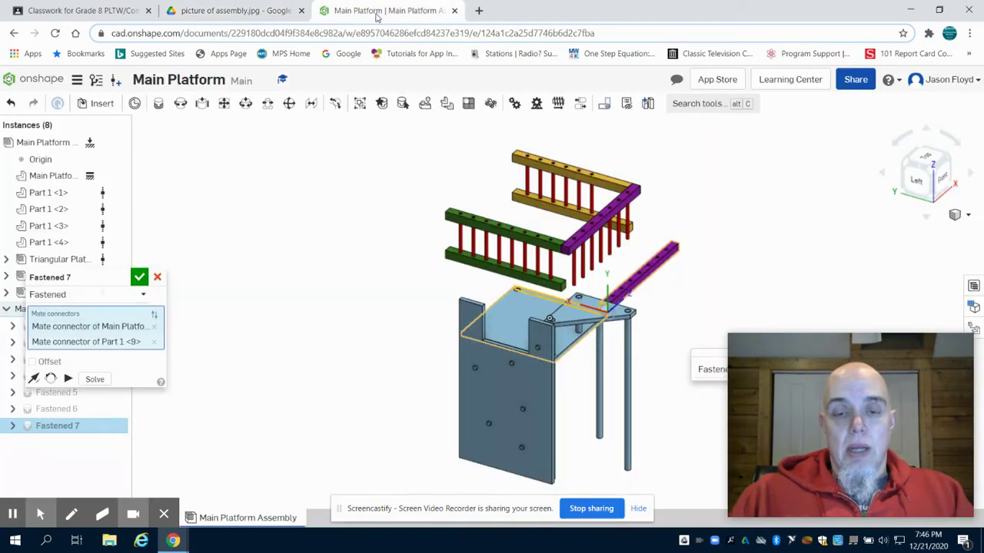
- Enable offsets on the mate and set its X offset to 18 in
{"action": "left_click", "coordinate": [31, 361]}
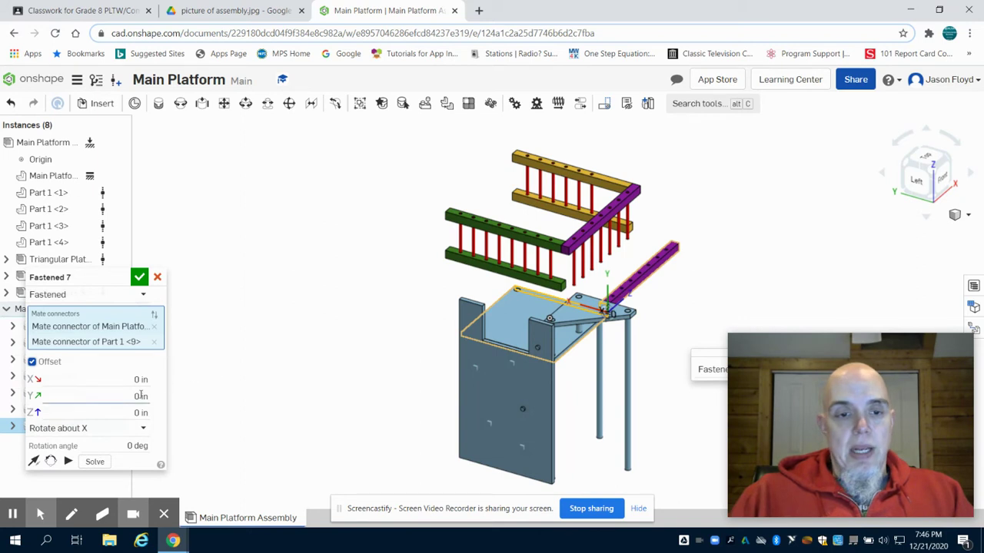
{"action": "left_click", "coordinate": [141, 379]}
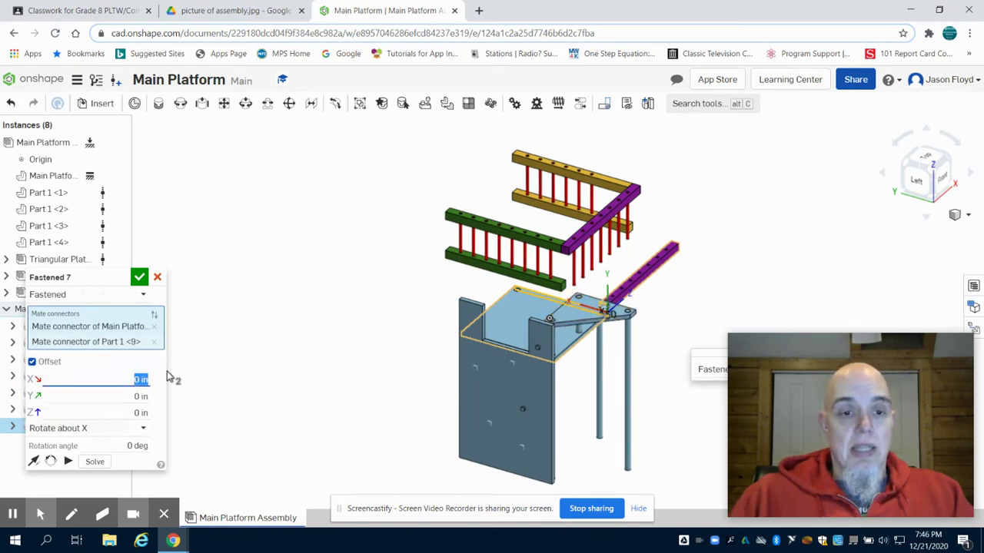
{"action": "type", "text": "18"}
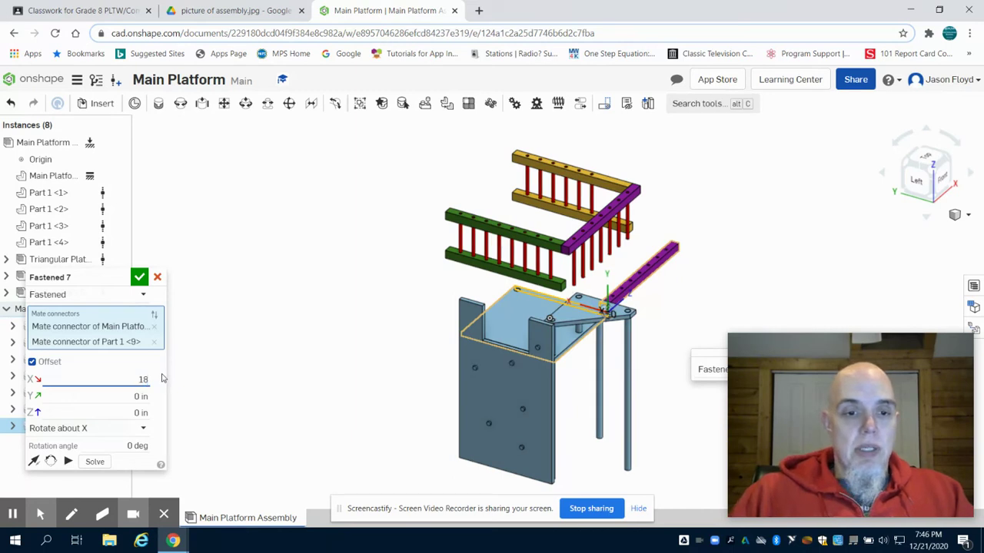
{"action": "left_click", "coordinate": [950, 157]}
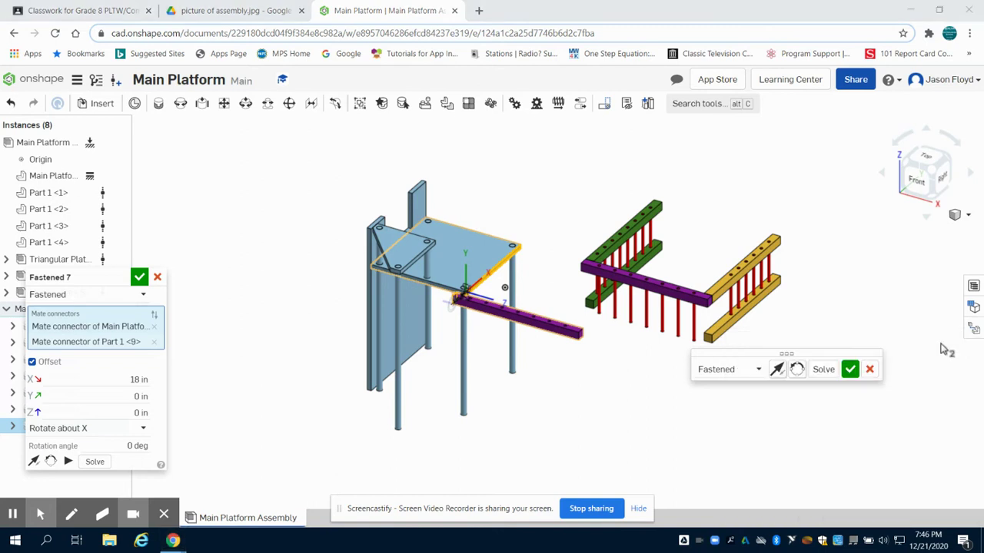
- Reorient the purple beam until the ladders hang down, then commit the mate
{"action": "left_click_drag", "start_coordinate": [860, 353], "coordinate": [872, 192]}
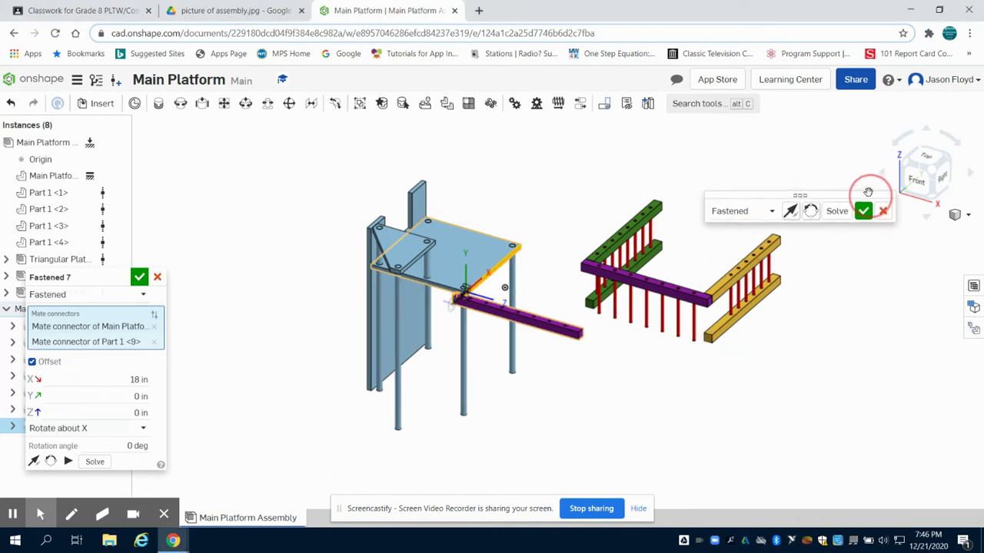
{"action": "left_click", "coordinate": [810, 209]}
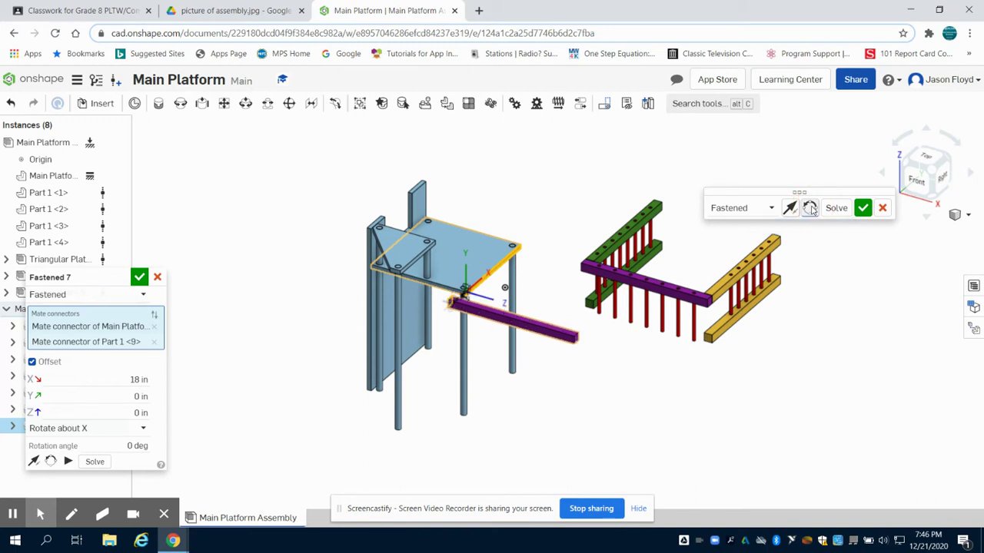
{"action": "left_click", "coordinate": [810, 209]}
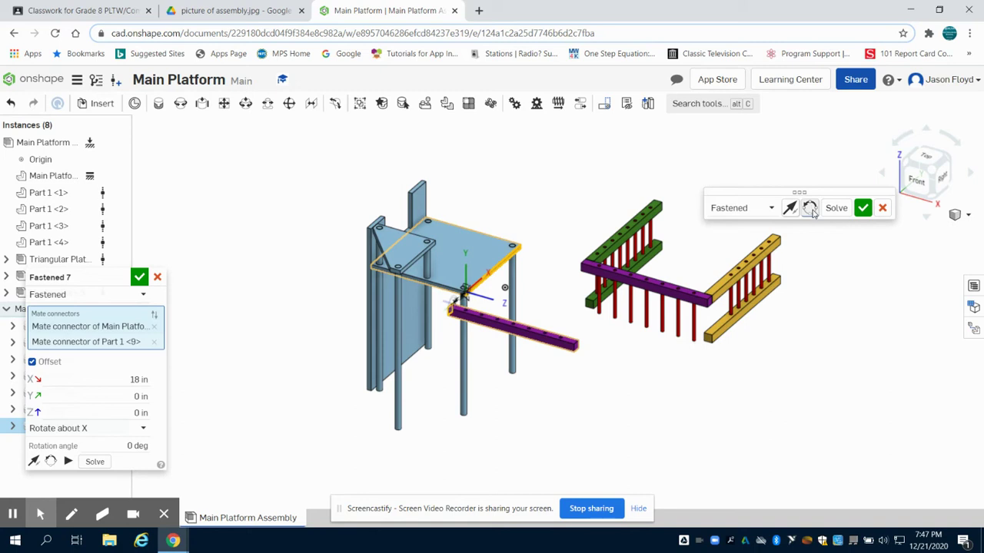
{"action": "left_click", "coordinate": [812, 209]}
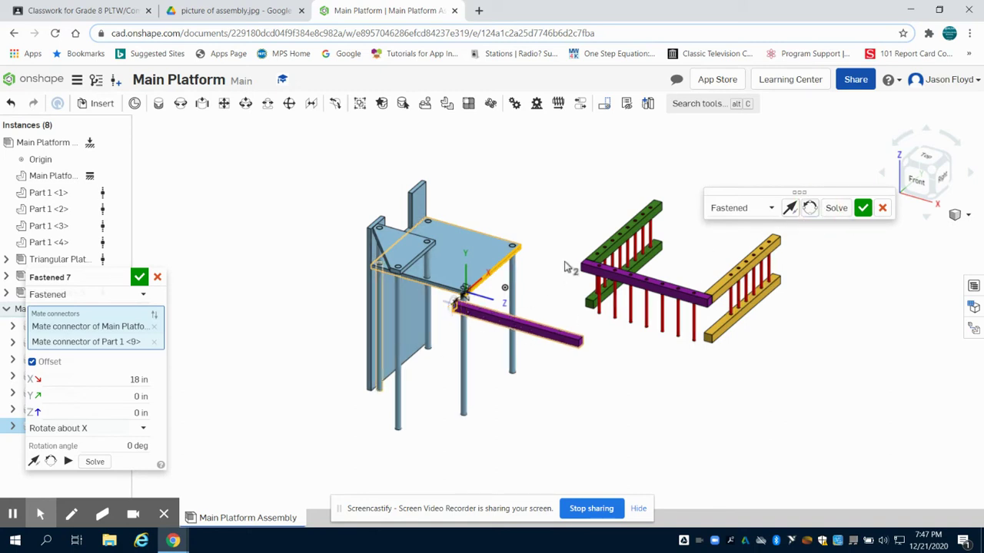
{"action": "left_click", "coordinate": [863, 209]}
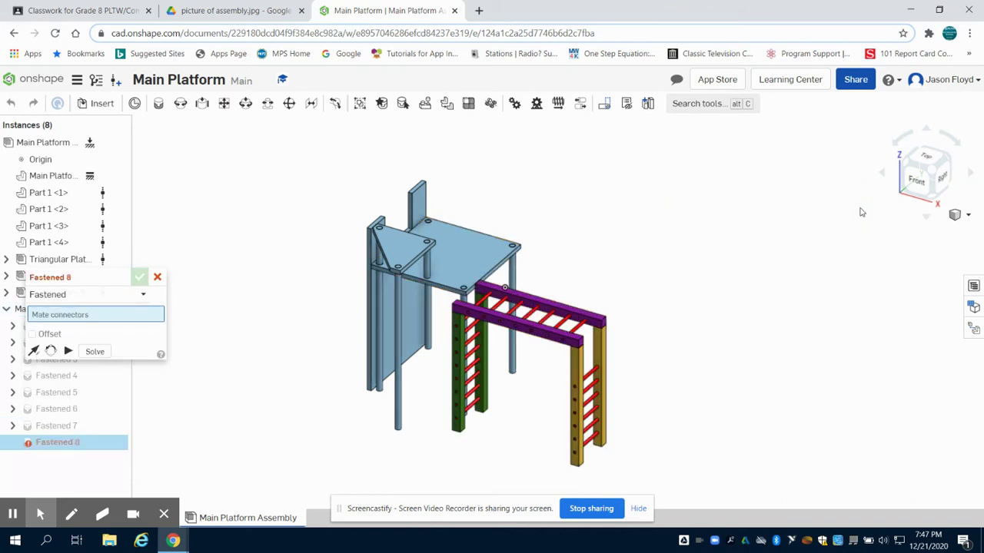
- Discard the empty new mate and re-confirm Fastened 7 with its 18 in X offset
{"action": "left_click", "coordinate": [157, 278]}
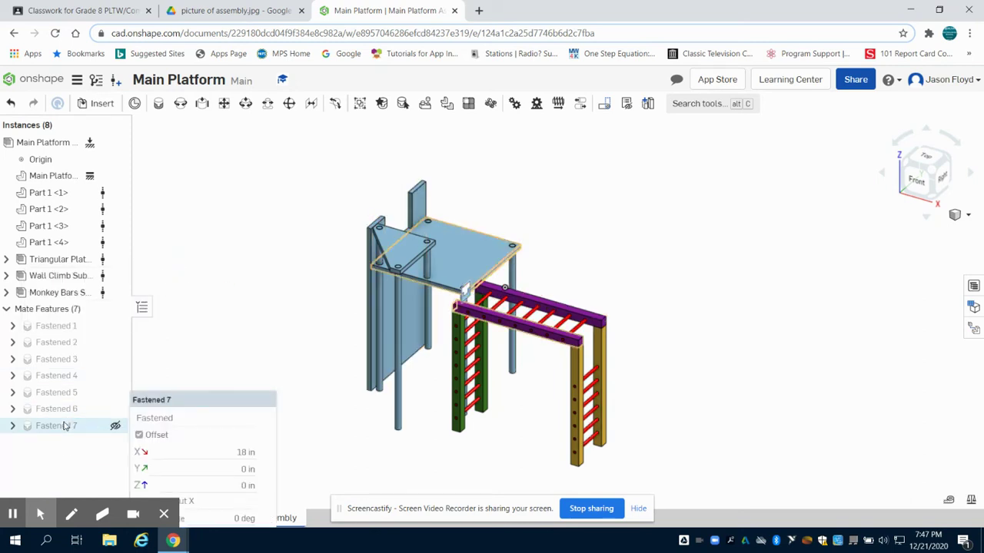
{"action": "double_click", "coordinate": [63, 426]}
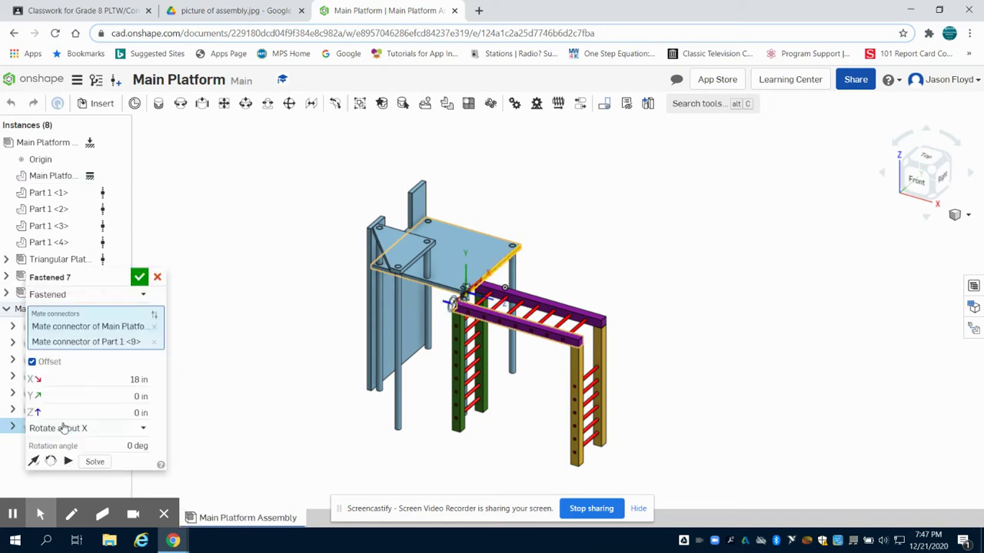
{"action": "left_click", "coordinate": [126, 376]}
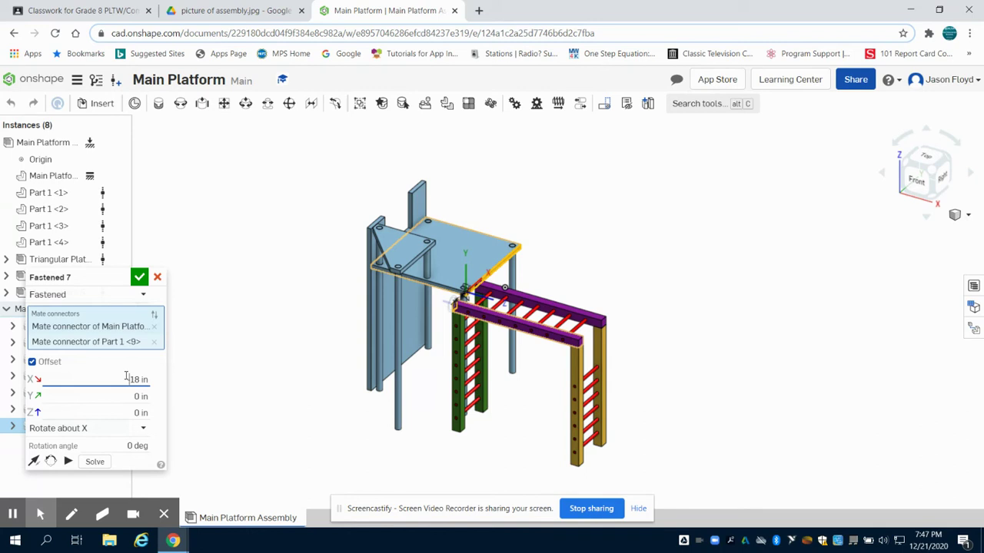
{"action": "left_click", "coordinate": [139, 277]}
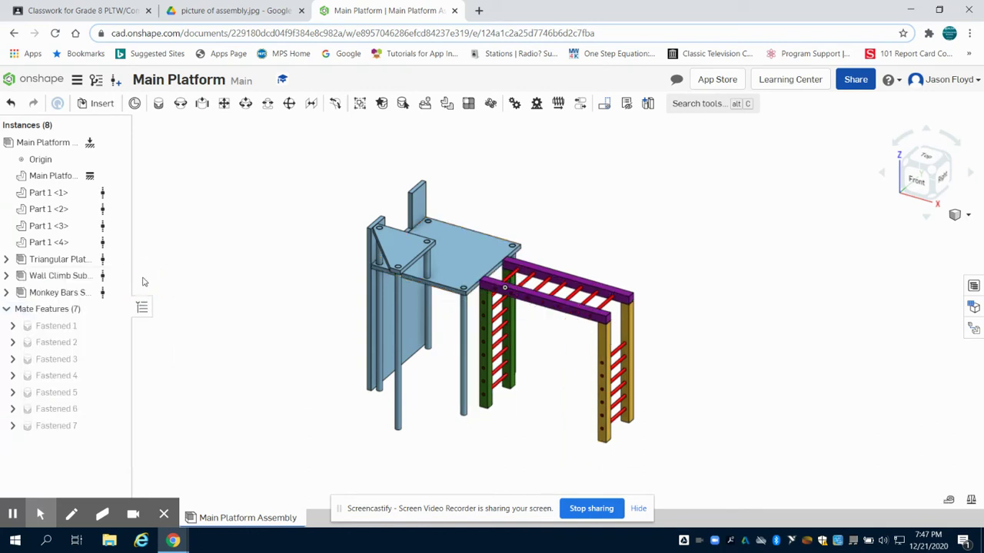
{"action": "left_click", "coordinate": [24, 512]}
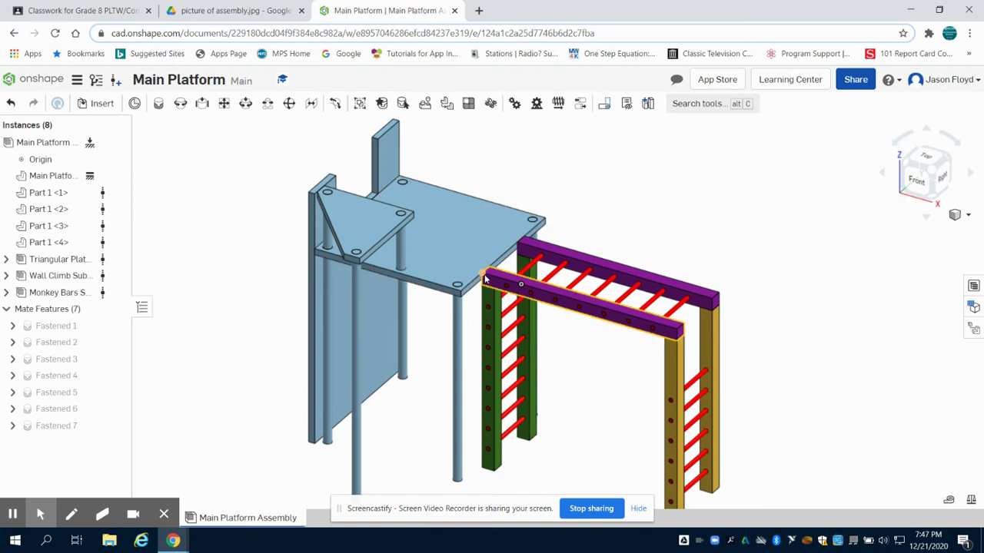
{"action": "left_click", "coordinate": [13, 514]}
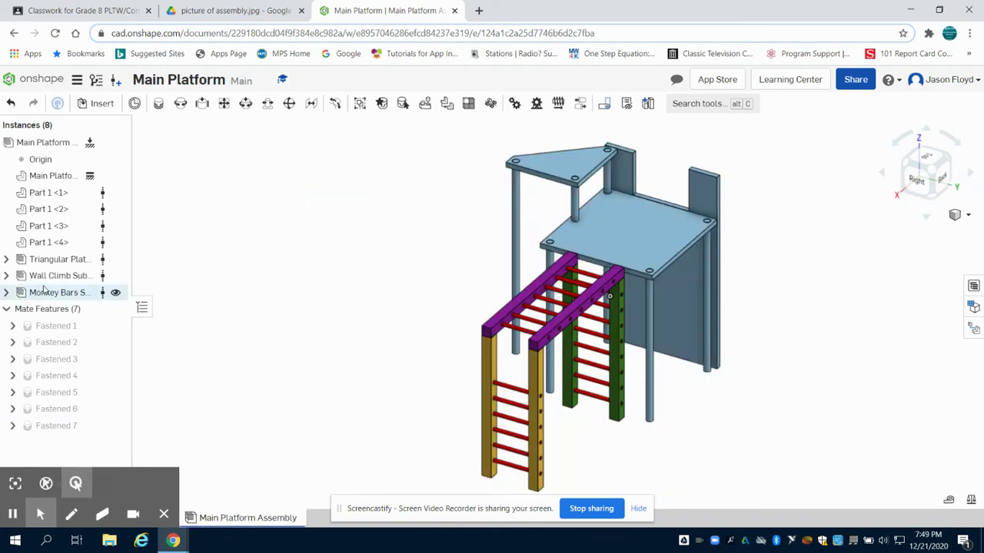
- Insert Part 1 from the Playground Design 2 Tunnel Slide document beside the platform
{"action": "left_click", "coordinate": [97, 103]}
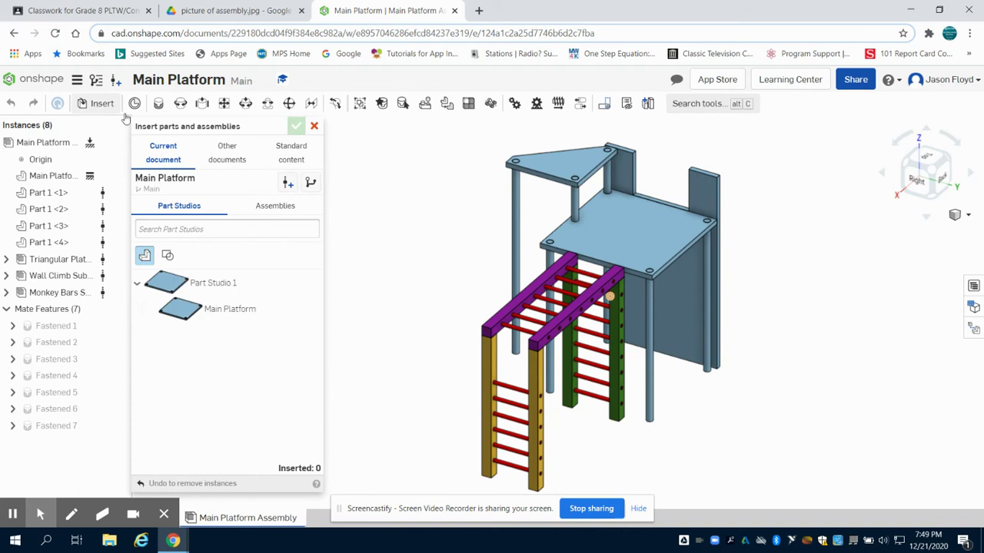
{"action": "left_click", "coordinate": [217, 158]}
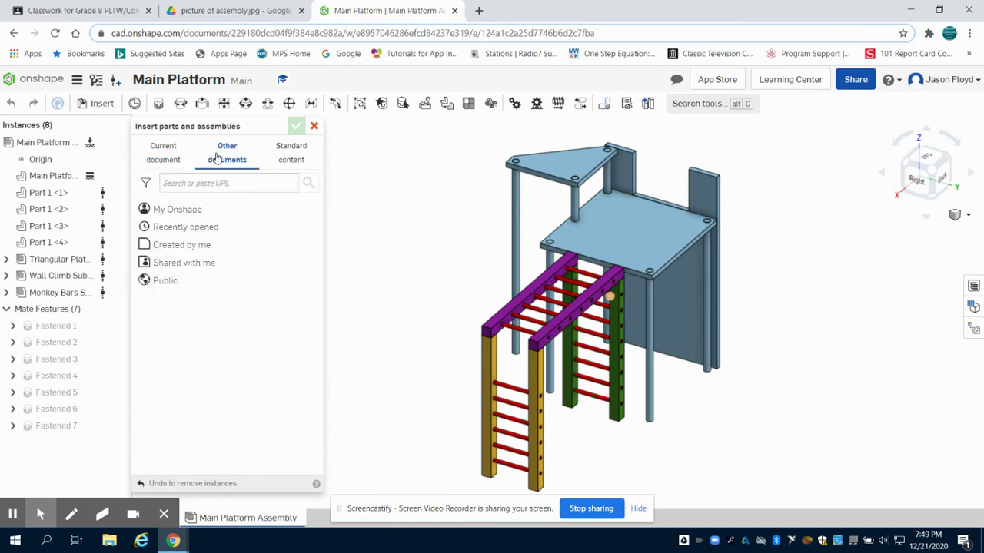
{"action": "left_click", "coordinate": [192, 210]}
{"action": "left_click", "coordinate": [206, 252]}
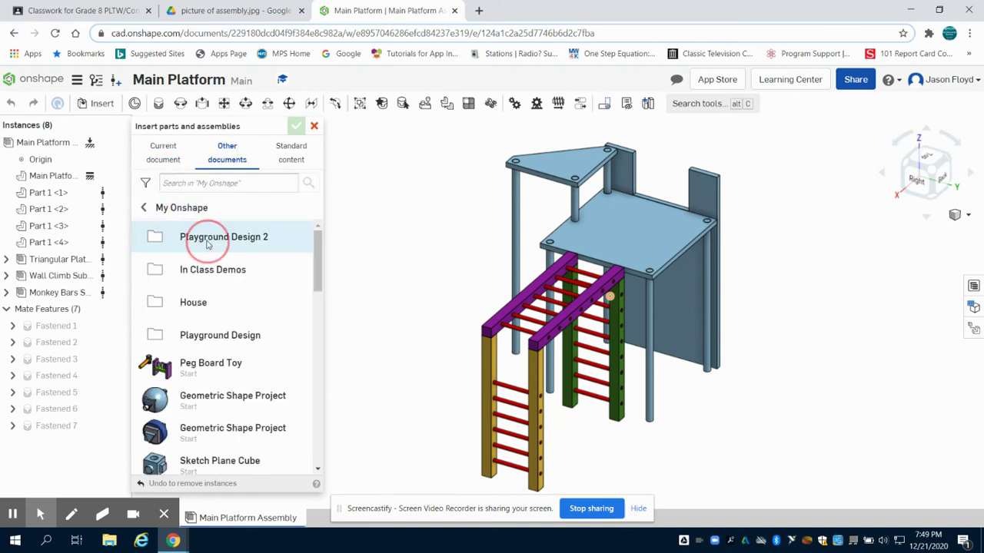
{"action": "left_click", "coordinate": [224, 308]}
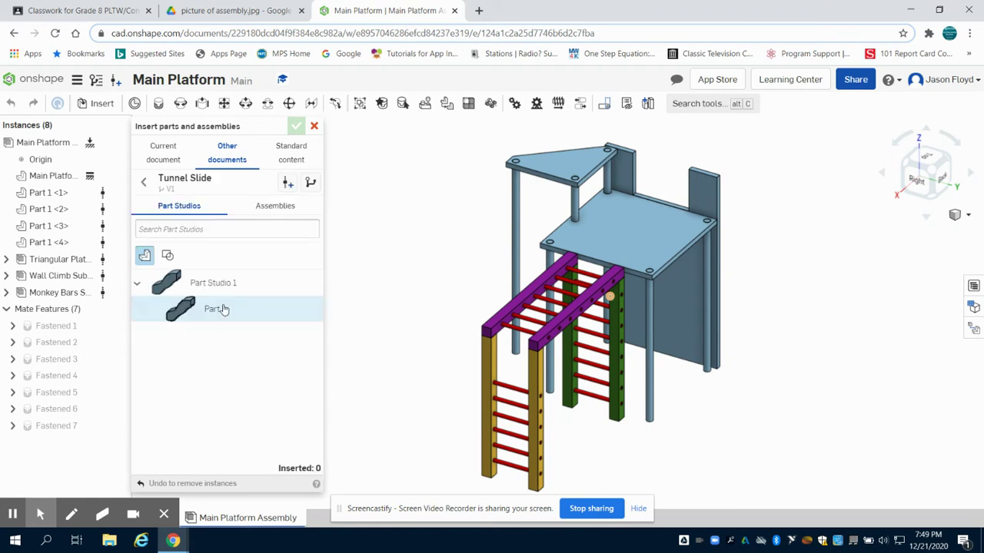
{"action": "left_click", "coordinate": [215, 310]}
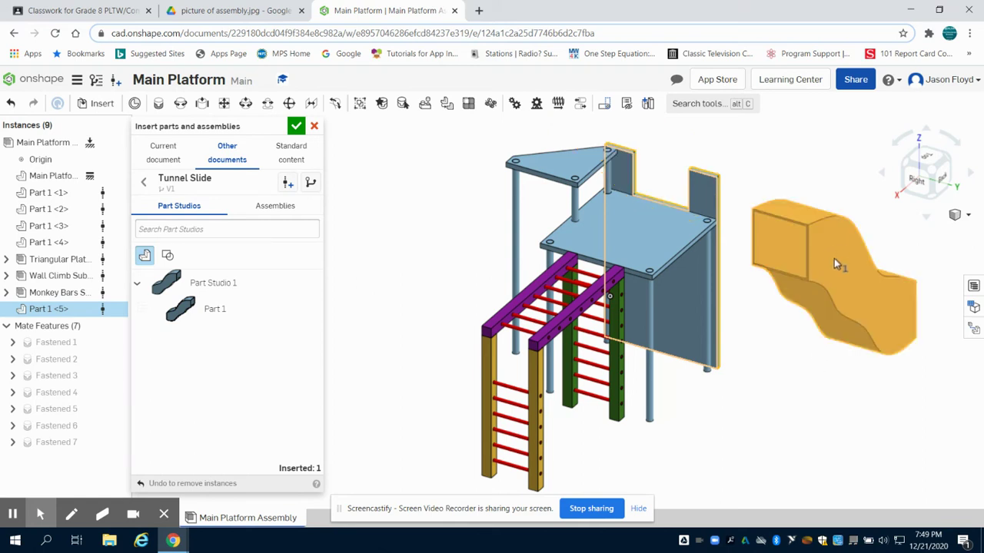
{"action": "left_click", "coordinate": [836, 256]}
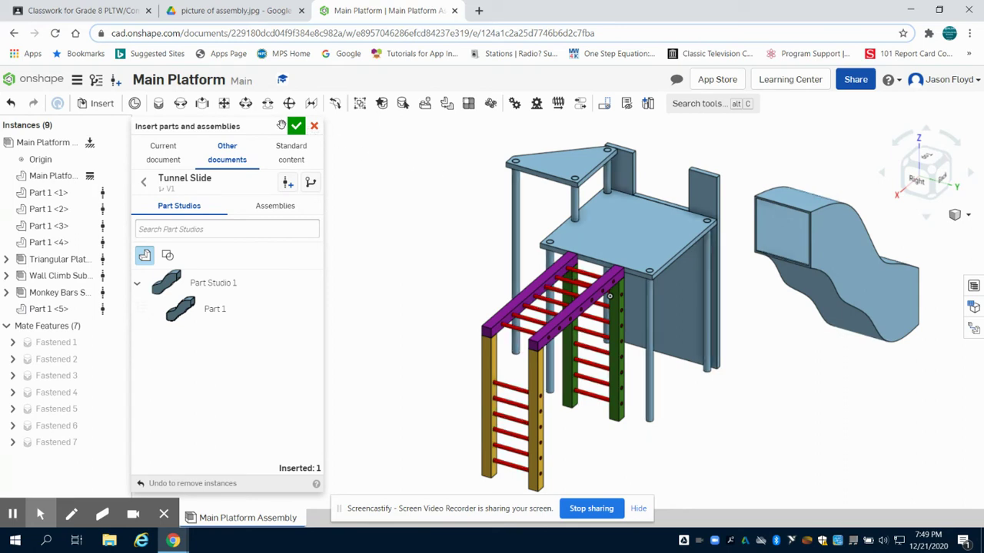
{"action": "left_click", "coordinate": [296, 126]}
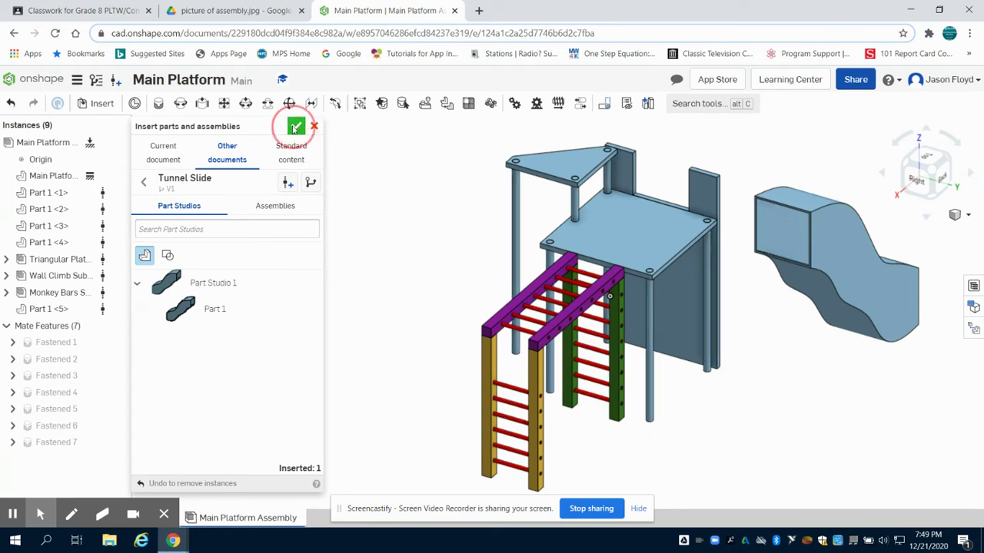
- Create a Fastened mate pairing the slide's end-corner connector with the platform's top corner
{"action": "left_click", "coordinate": [180, 103]}
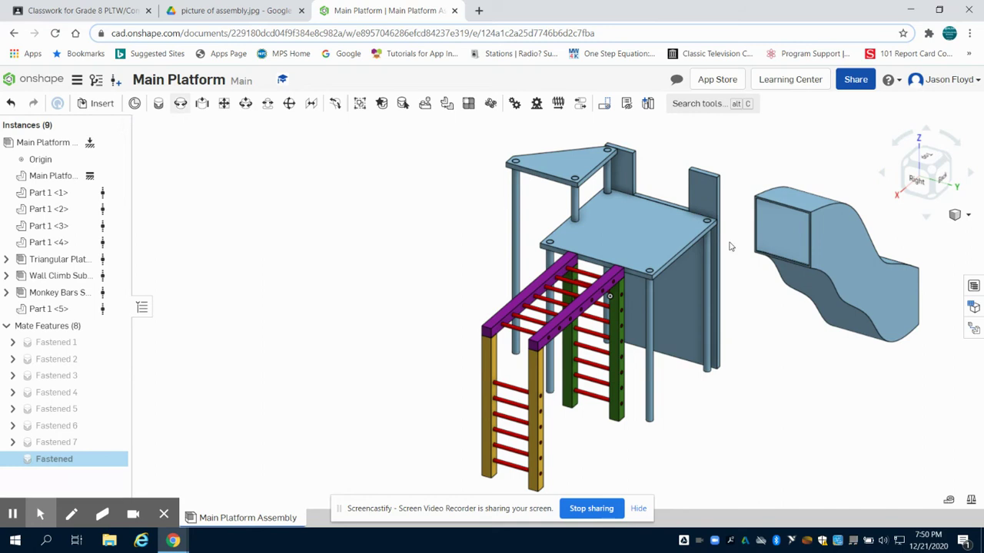
{"action": "scroll", "coordinate": [723, 284], "scroll_direction": "up", "scroll_amount": 10}
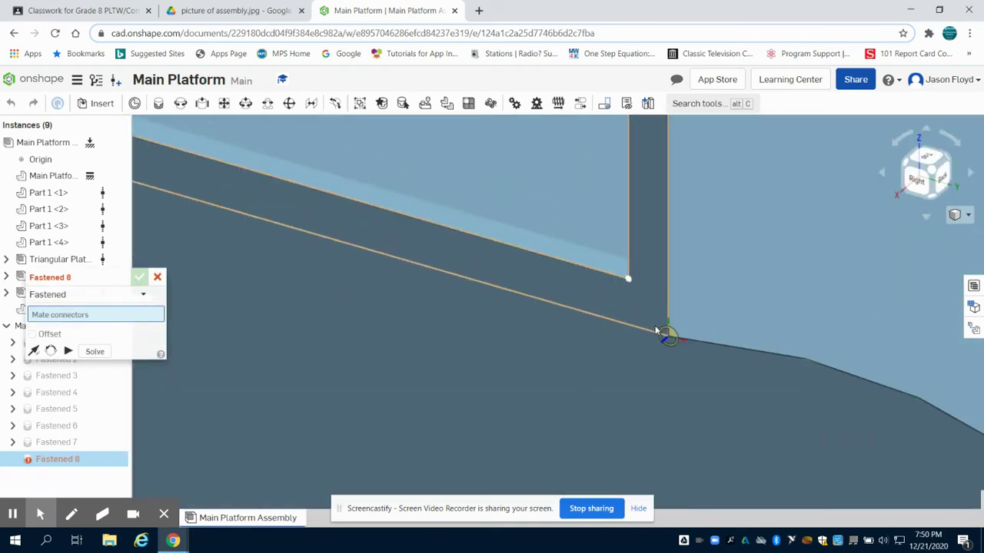
{"action": "left_click", "coordinate": [657, 332]}
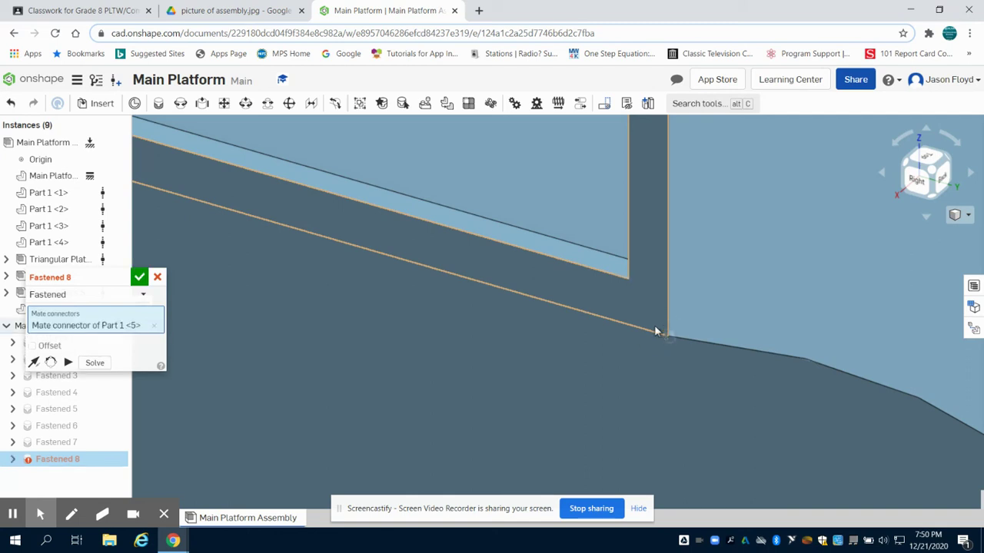
{"action": "scroll", "coordinate": [627, 337], "scroll_direction": "down", "scroll_amount": 10}
{"action": "scroll", "coordinate": [474, 321], "scroll_direction": "down", "scroll_amount": 10}
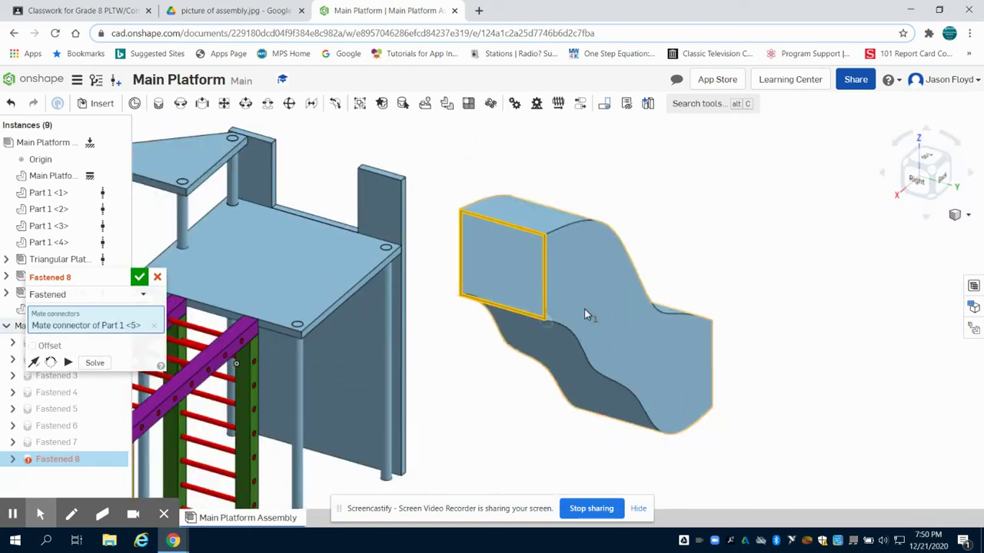
{"action": "scroll", "coordinate": [367, 321], "scroll_direction": "up", "scroll_amount": 5}
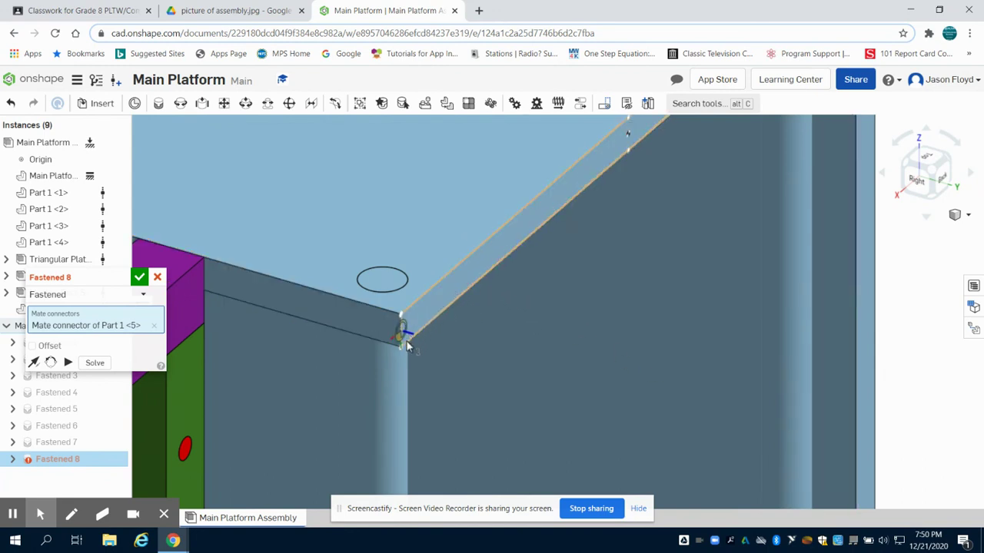
{"action": "left_click", "coordinate": [405, 340]}
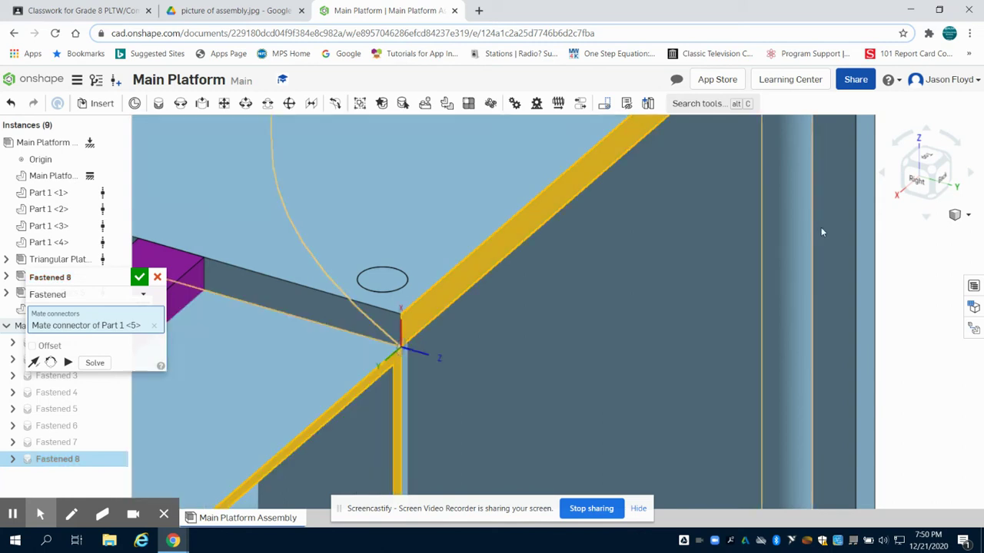
{"action": "left_click", "coordinate": [951, 163]}
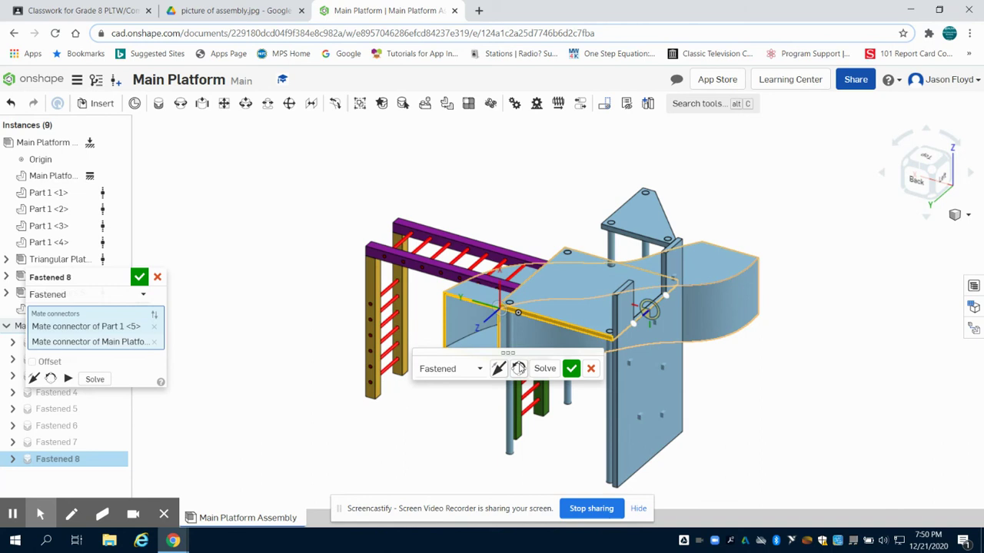
- Cycle the secondary-axis reorientation and flip the primary axis until the slide slopes down
{"action": "left_click", "coordinate": [518, 368]}
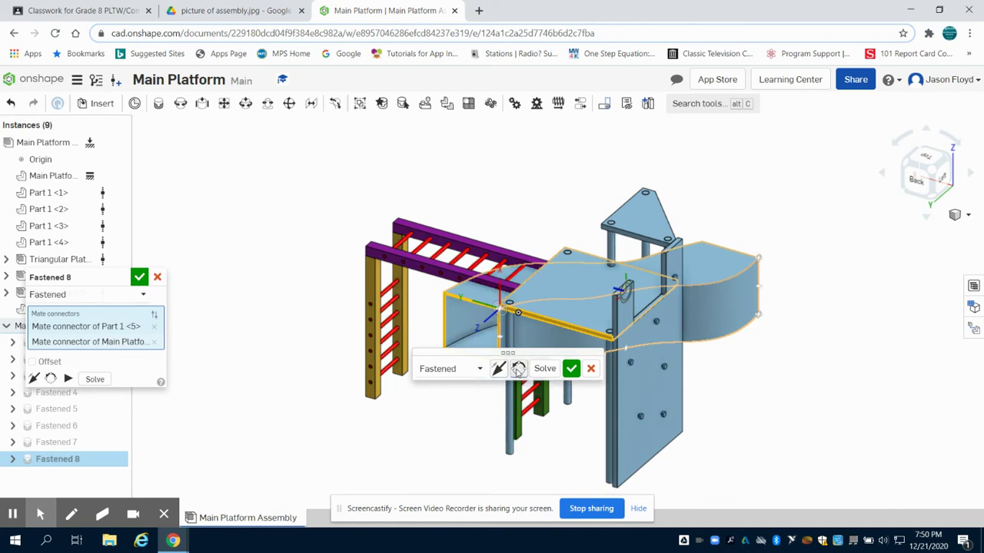
{"action": "left_click", "coordinate": [518, 369]}
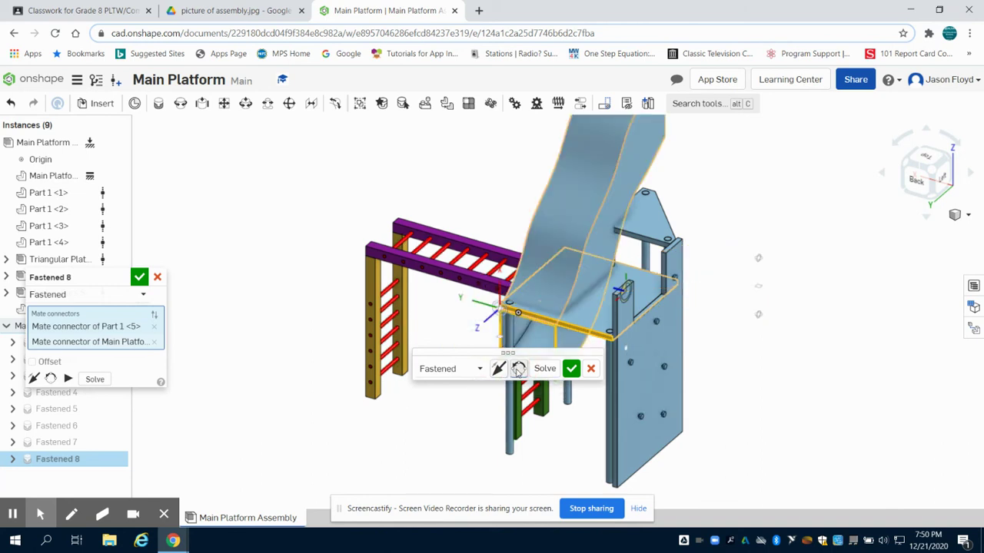
{"action": "left_click", "coordinate": [518, 369]}
{"action": "left_click", "coordinate": [518, 369]}
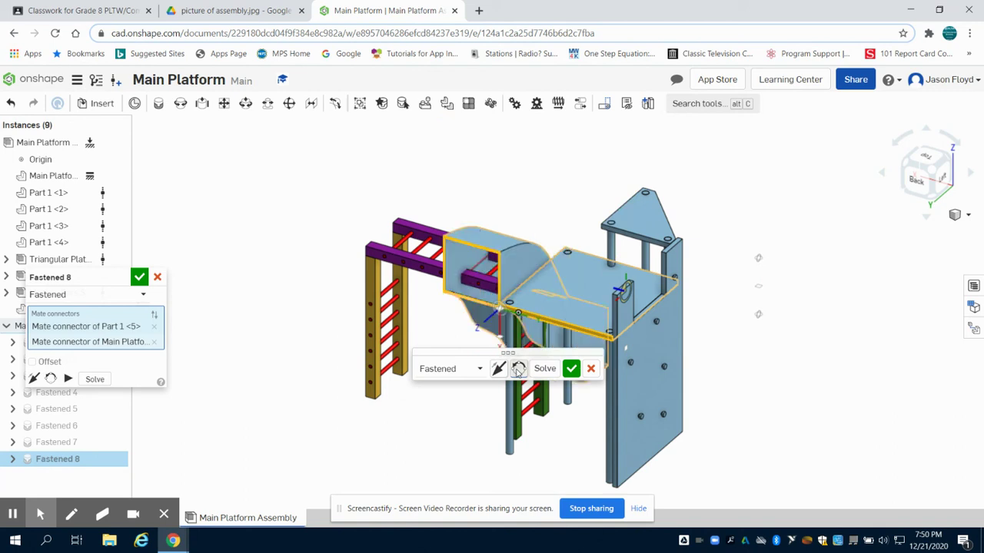
{"action": "left_click", "coordinate": [498, 369]}
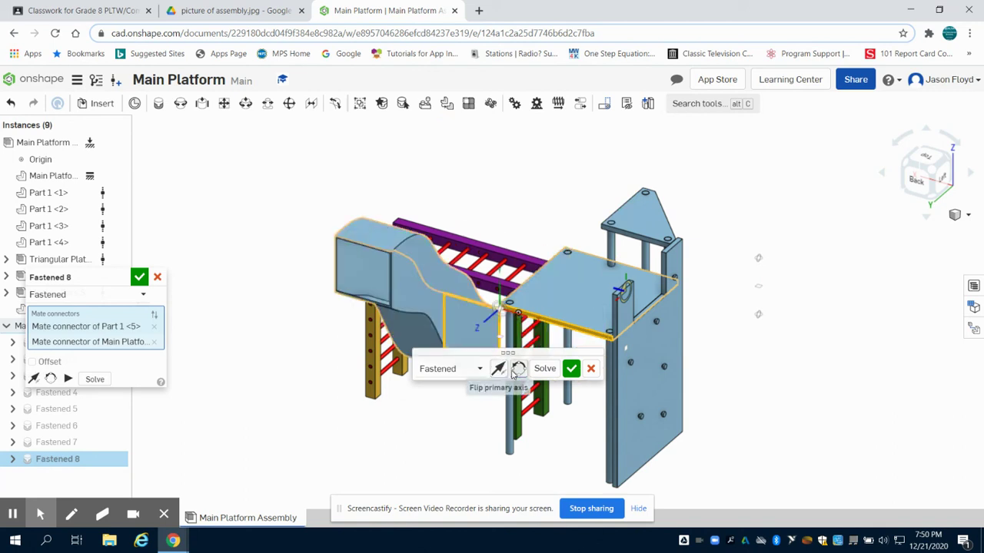
{"action": "left_click", "coordinate": [519, 370]}
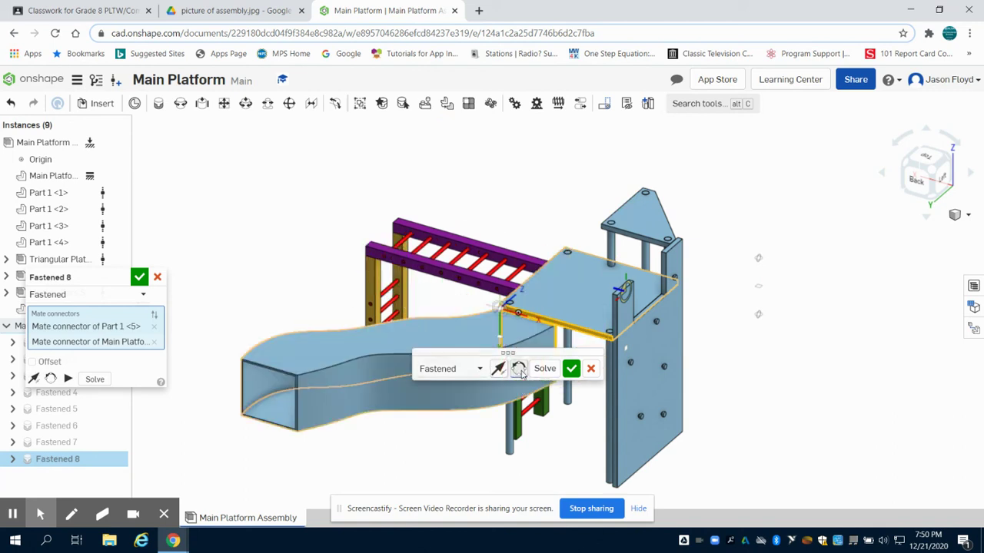
{"action": "left_click", "coordinate": [519, 370]}
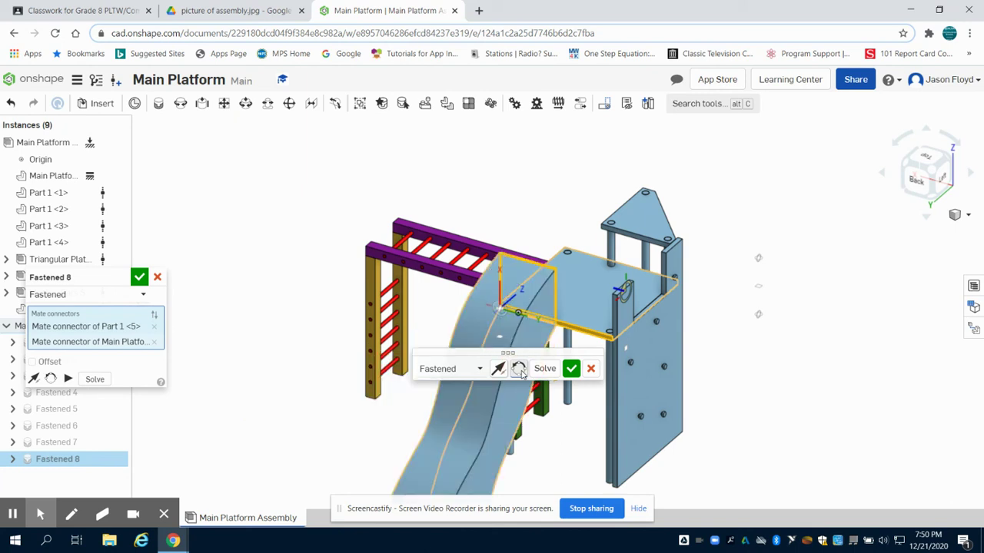
{"action": "left_click", "coordinate": [545, 370]}
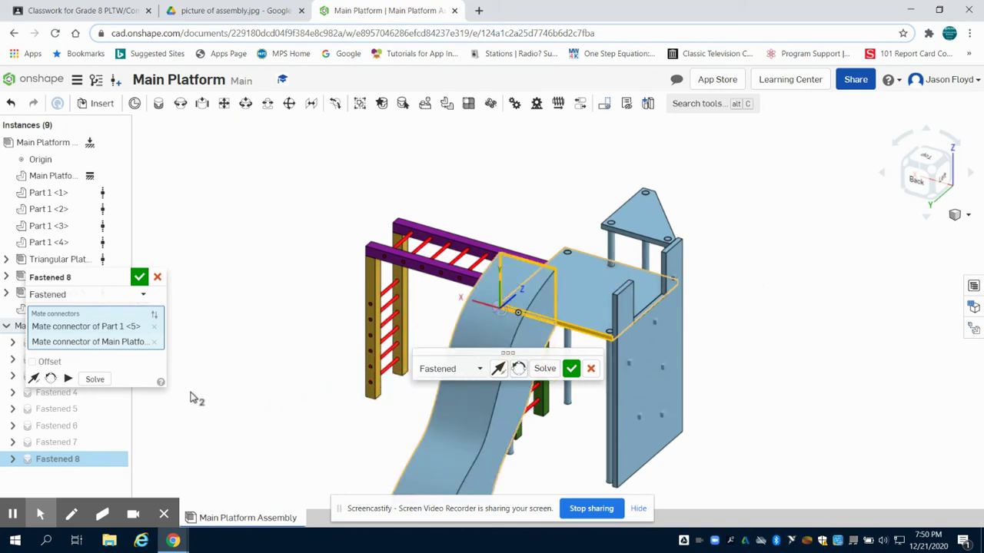
- Enable offsets, give Fastened 8 an 18 in X offset, and commit it
{"action": "left_click", "coordinate": [32, 362]}
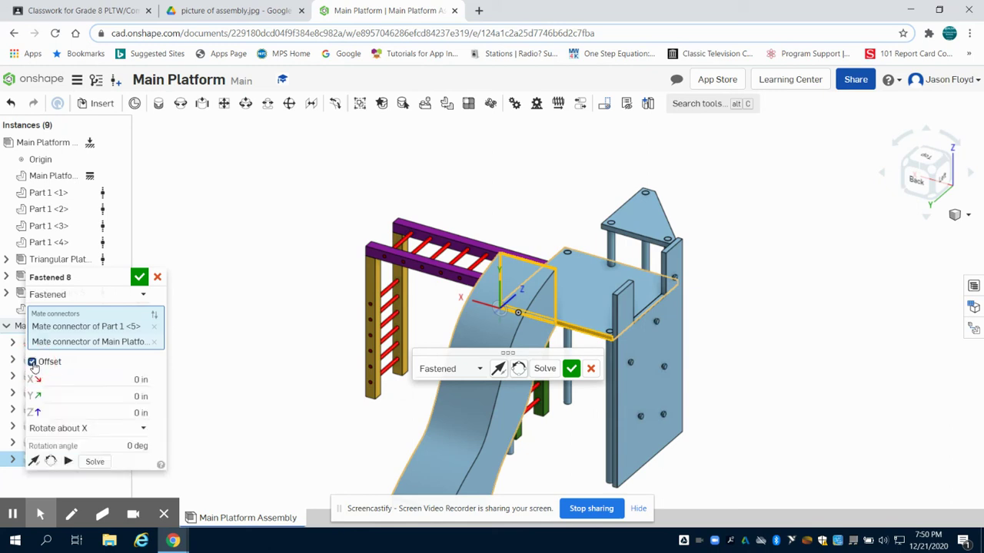
{"action": "left_click", "coordinate": [110, 377]}
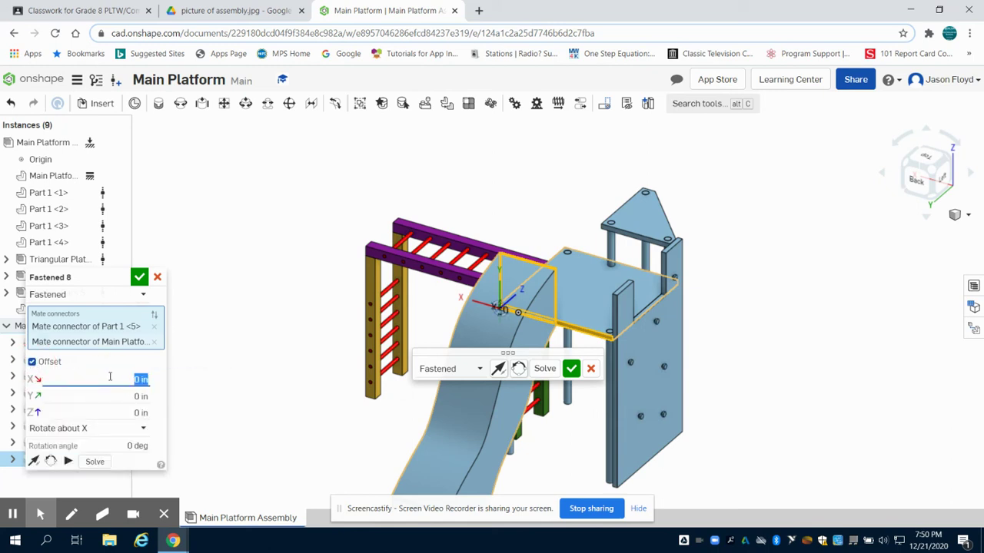
{"action": "left_click", "coordinate": [140, 279]}
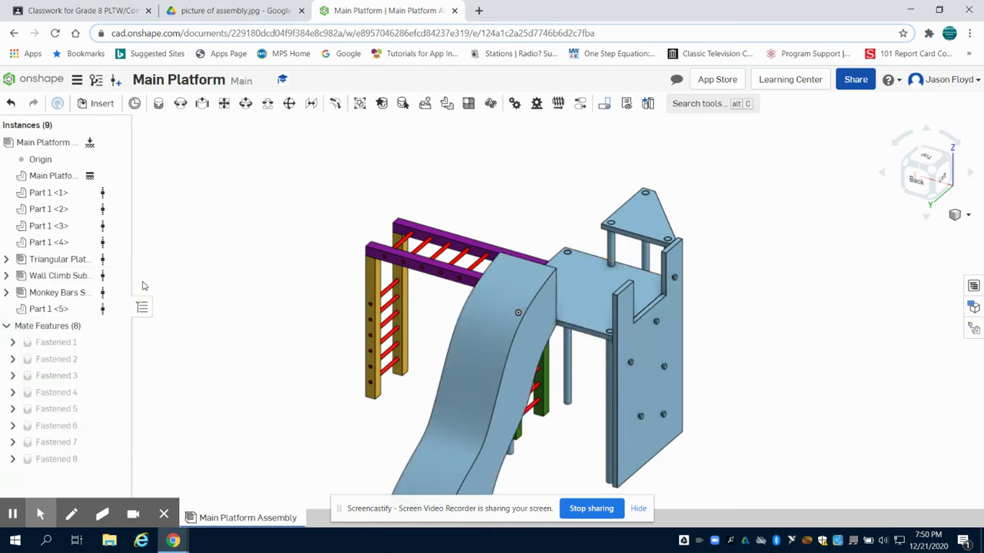
- Reopen Fastened 8 and edit its 18 in X offset value
{"action": "double_click", "coordinate": [57, 459]}
{"action": "left_click", "coordinate": [114, 377]}
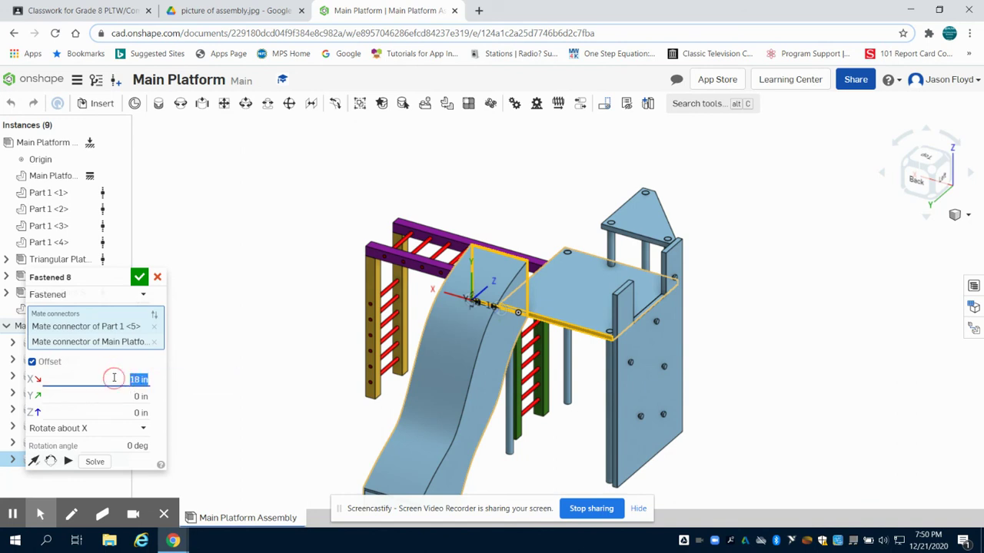
{"action": "left_click", "coordinate": [120, 378]}
- Apply the revised Fastened 8 and orbit the assembly to show the slide side
{"action": "left_click", "coordinate": [139, 278]}
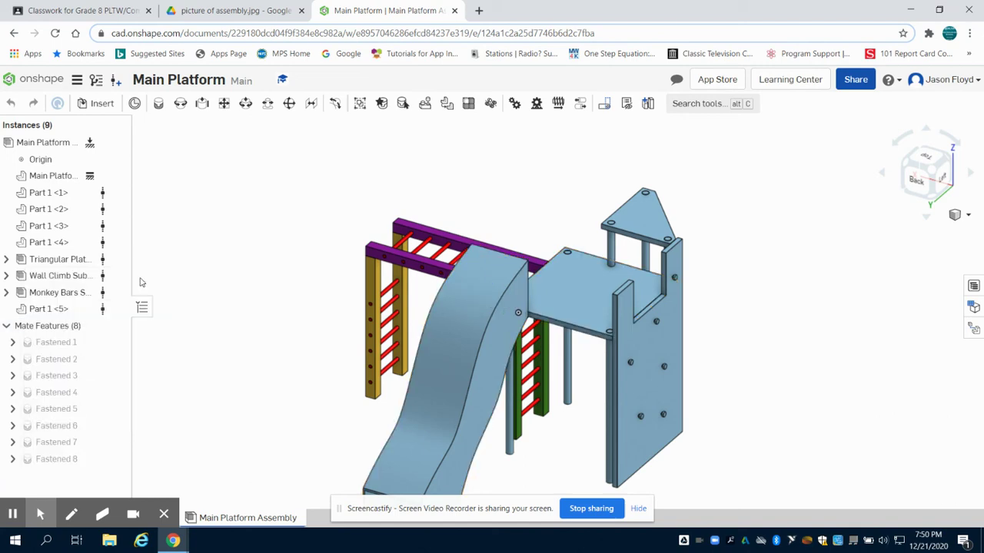
{"action": "right_click_drag", "start_coordinate": [772, 312], "coordinate": [847, 315]}
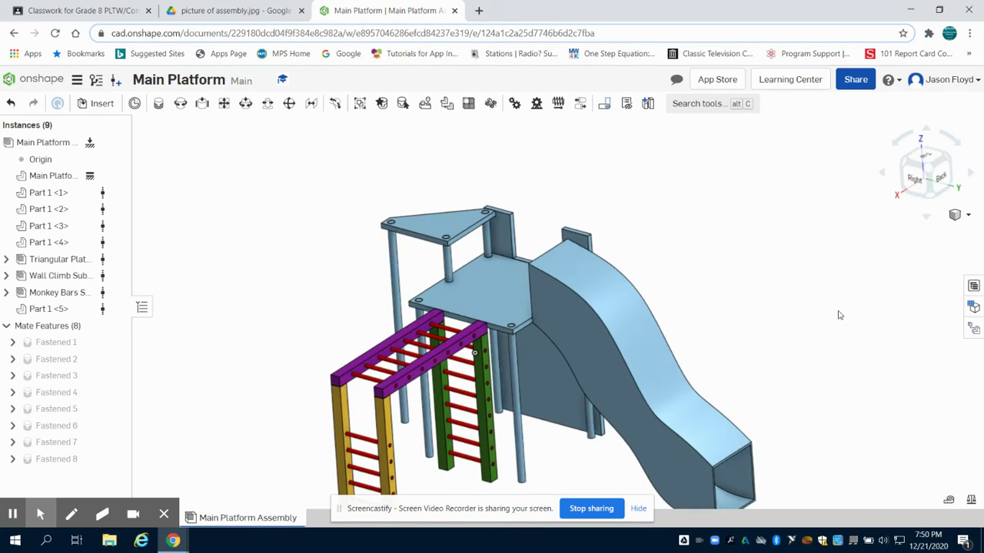